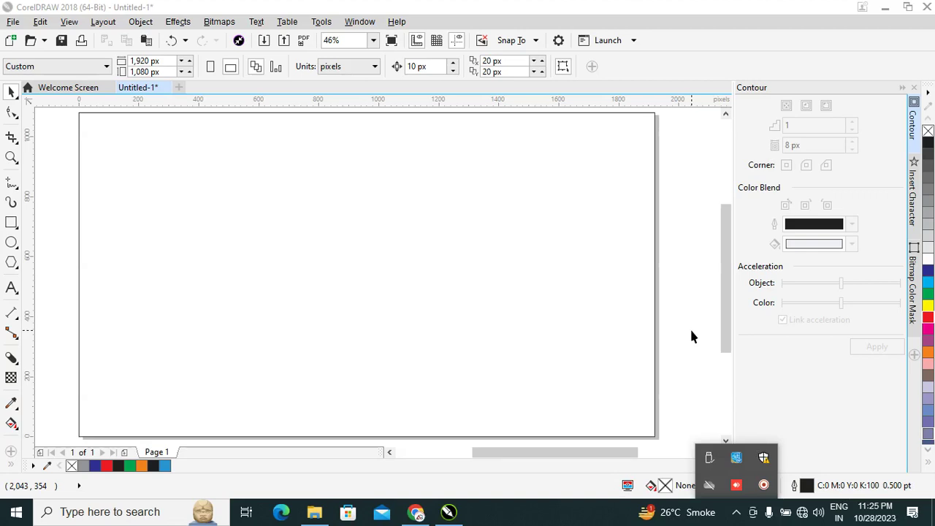
Add the Arial text 'A ONE GRAPHICS' near the page's upper left, replacing the placeholder letters
left_click(677, 314)
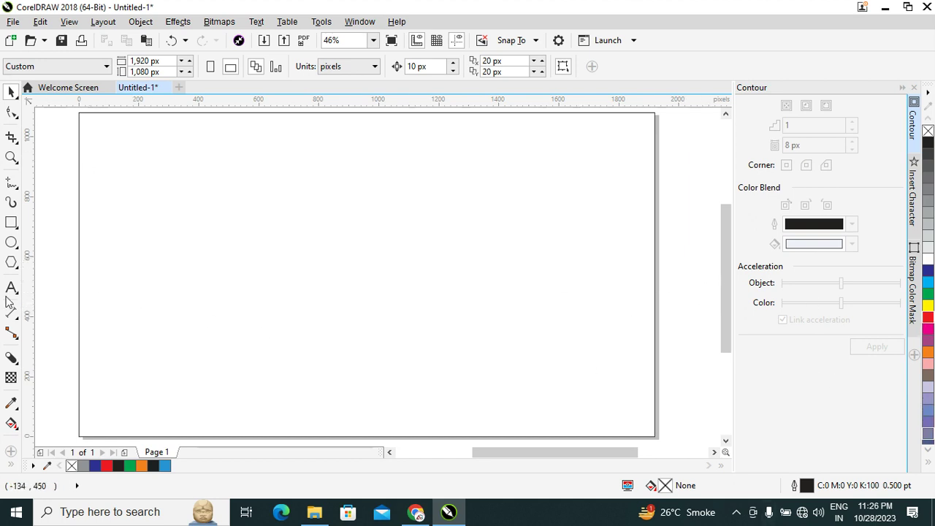
left_click(12, 287)
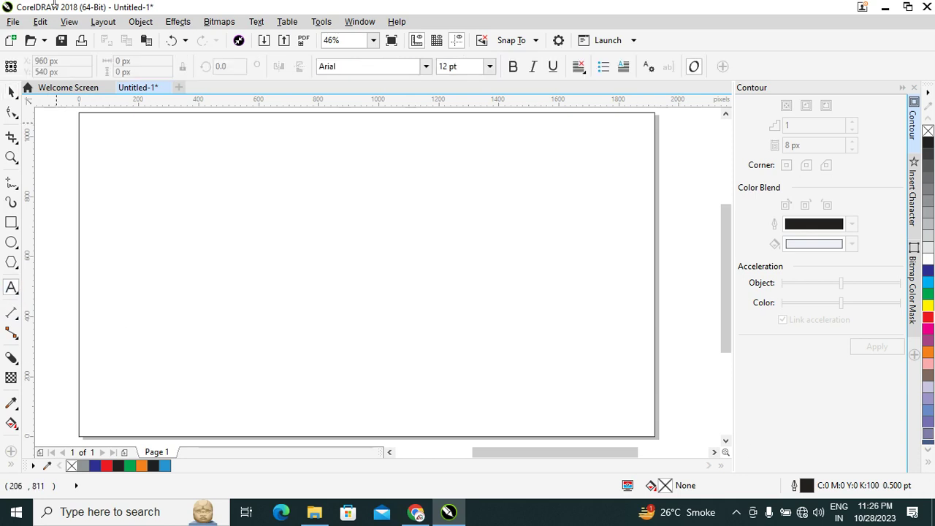
left_click(193, 189)
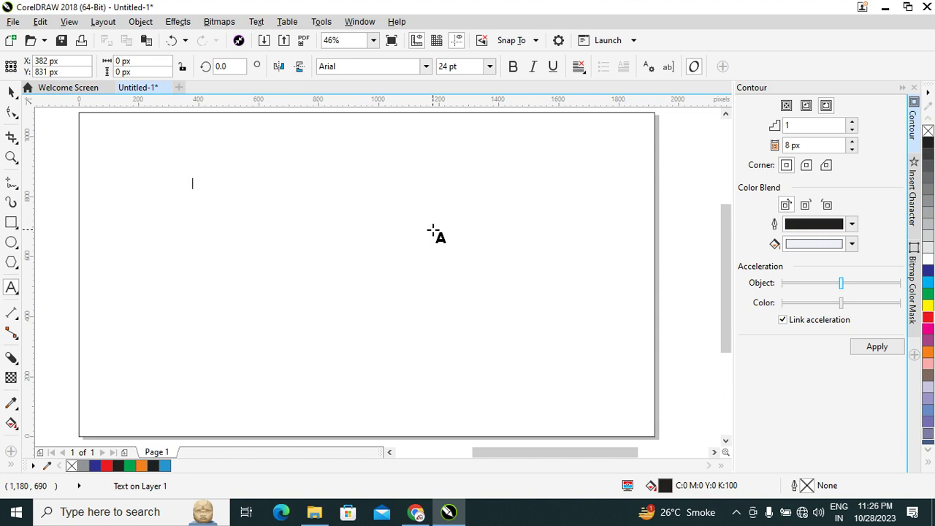
type("HVSJVSKJ")
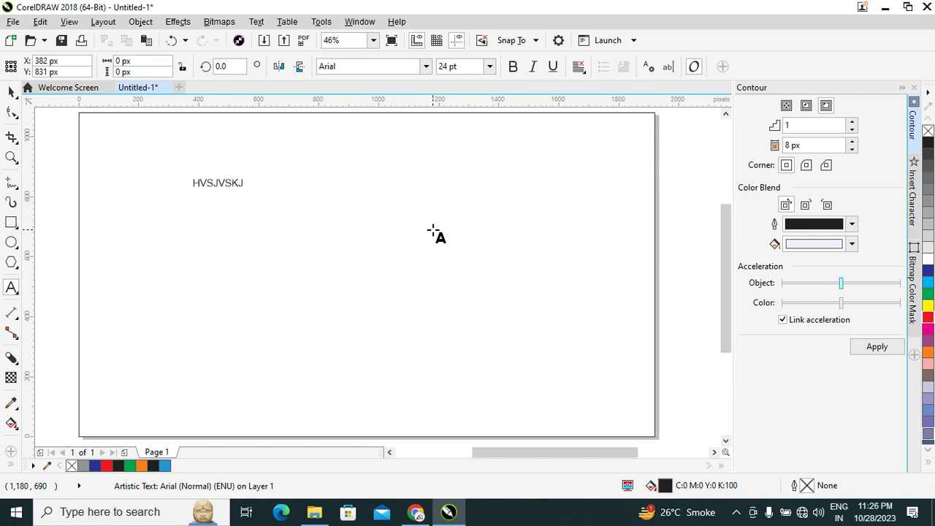
key("ctrl+a")
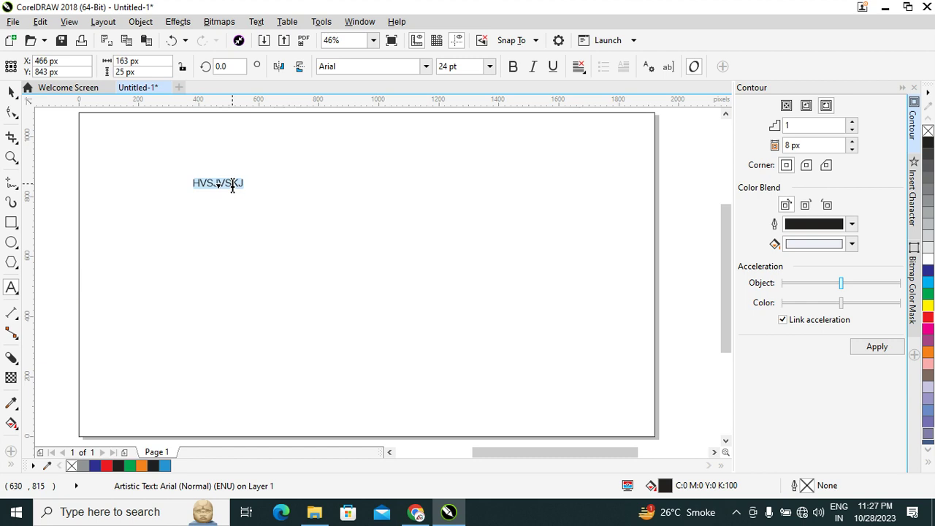
type("A")
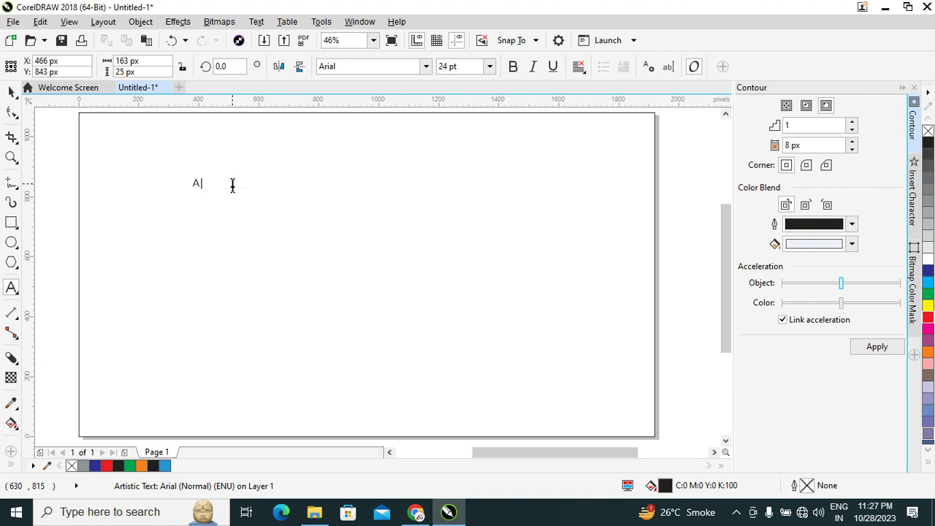
type(" ONE ")
type("ORAPHI")
type("CS")
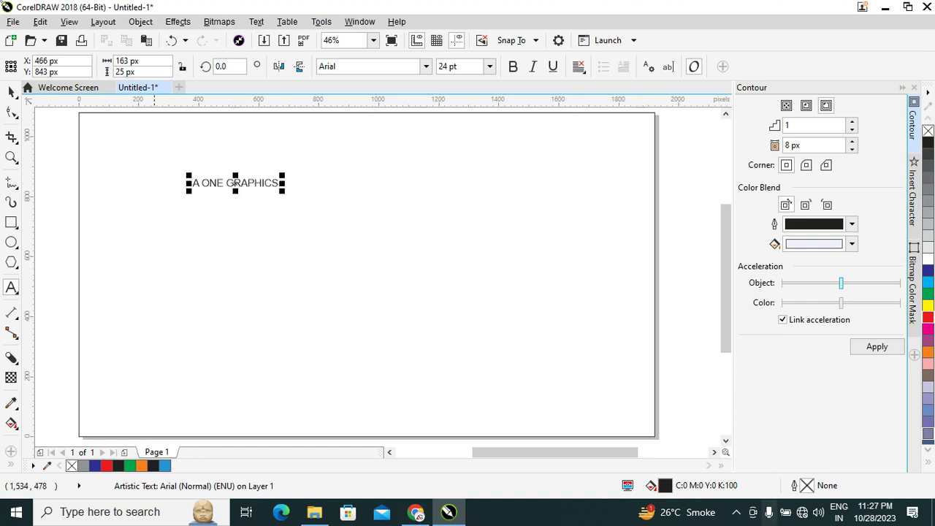
left_click(11, 92)
Scale the Arial title up to about 113 pt
left_click_drag(282, 183, 597, 330)
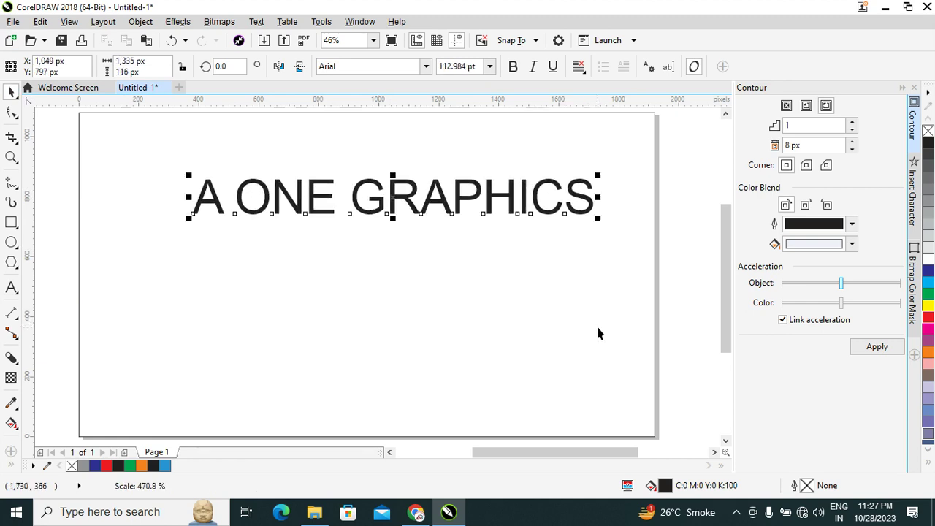
left_click_drag(282, 194, 276, 212)
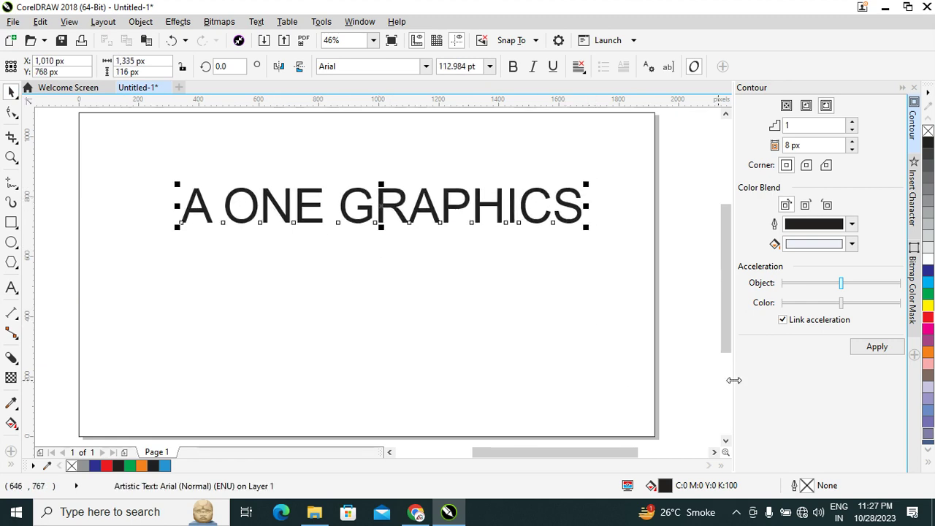
left_click(584, 215)
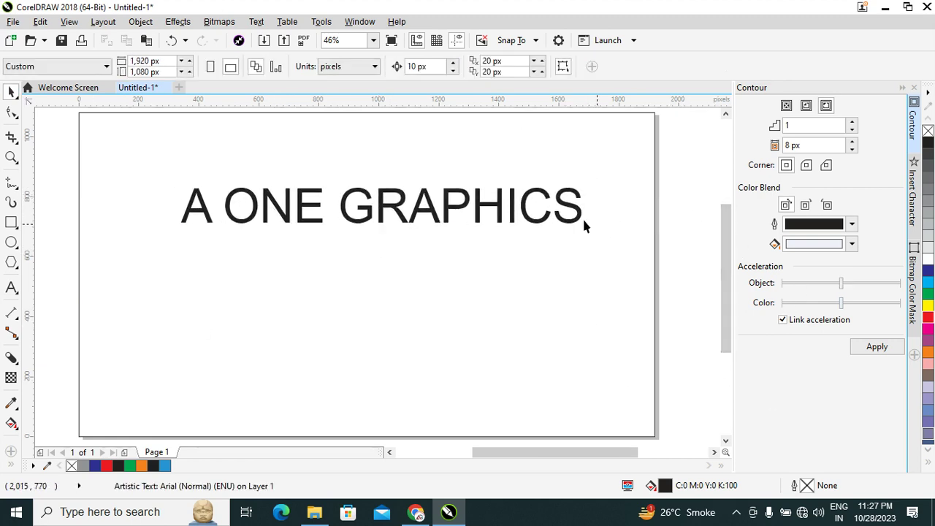
left_click(531, 219)
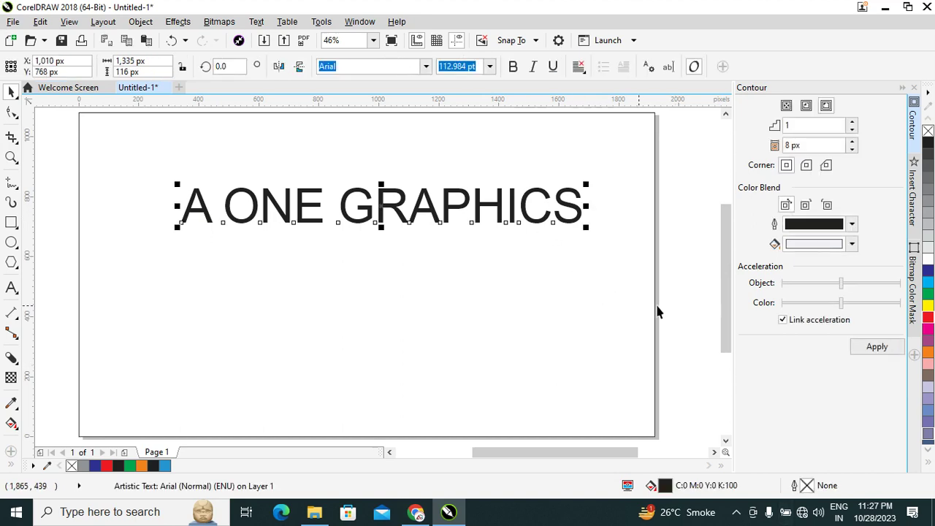
left_click(674, 259)
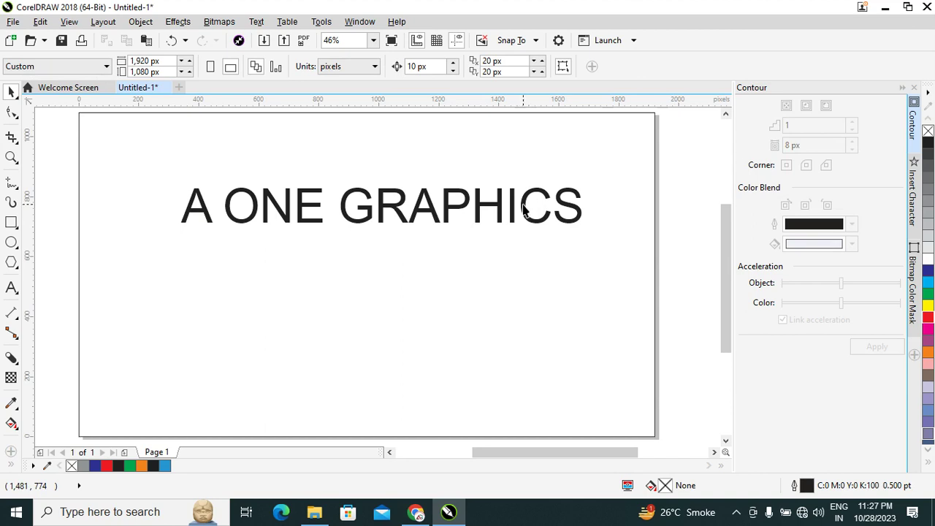
Move the title to the page top, centre it horizontally, and select all its letters
mouse_move(530, 210)
left_mouse_down()
mouse_move(495, 179)
mouse_move(507, 177)
left_mouse_up()
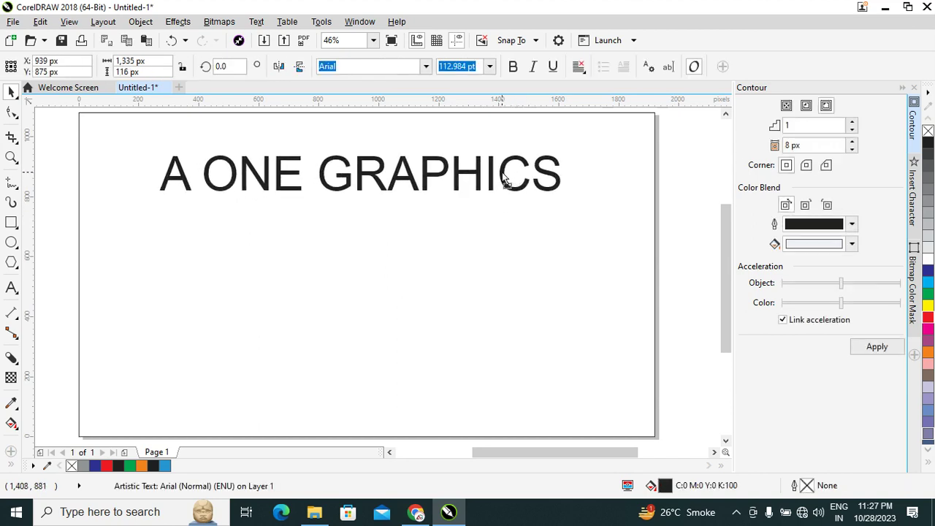
key("ctrl+a")
key("c")
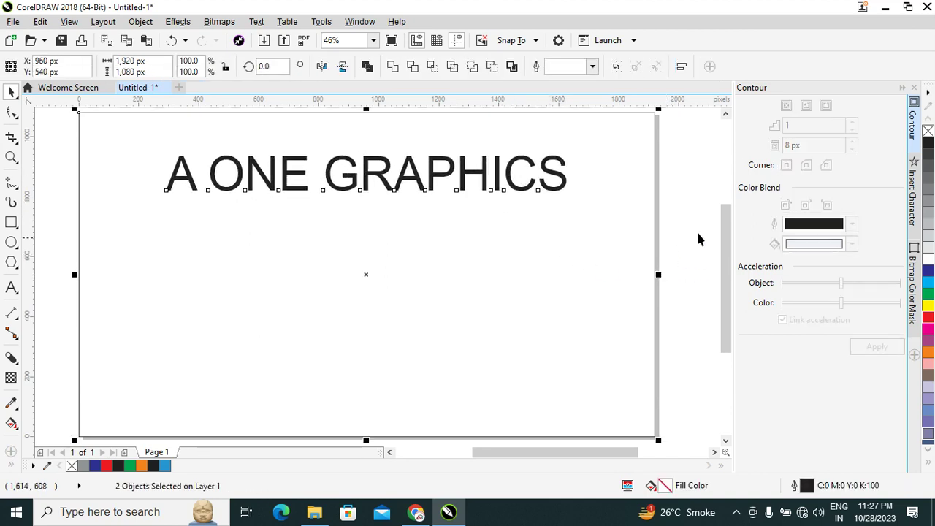
left_click(699, 236)
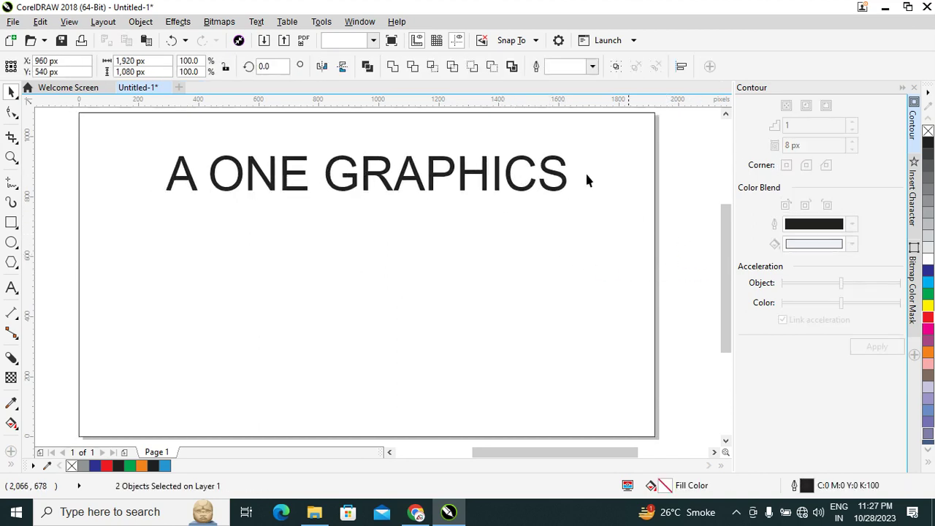
double_click(509, 186)
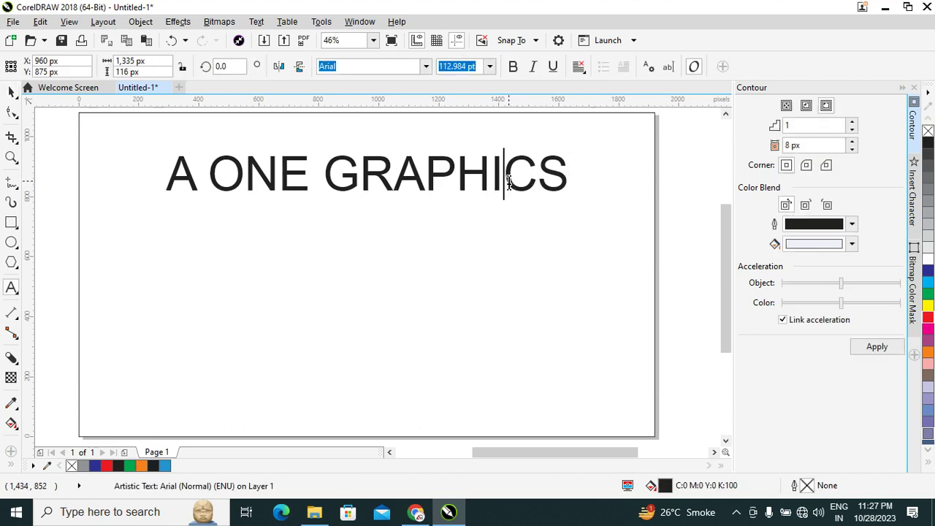
key("ctrl+a")
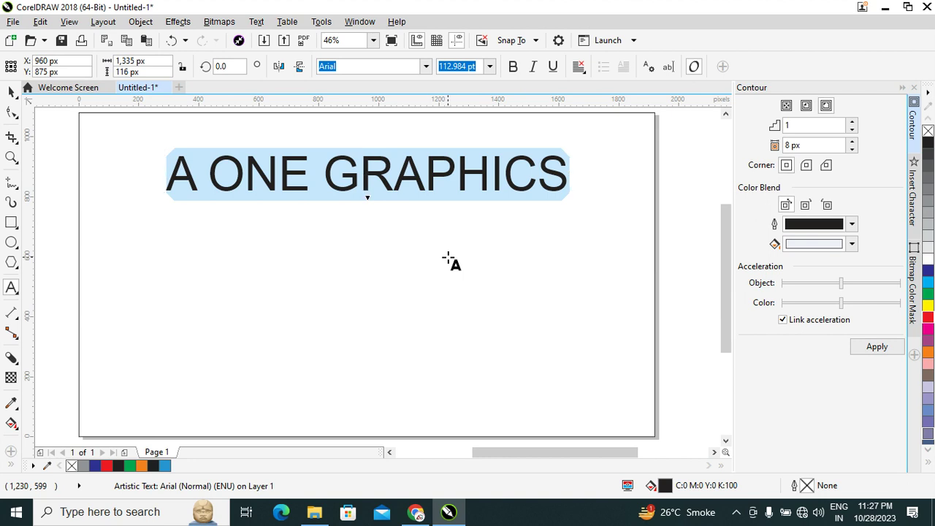
Change the title to Title Case so it reads 'A One Graphics'
key("shift+F3")
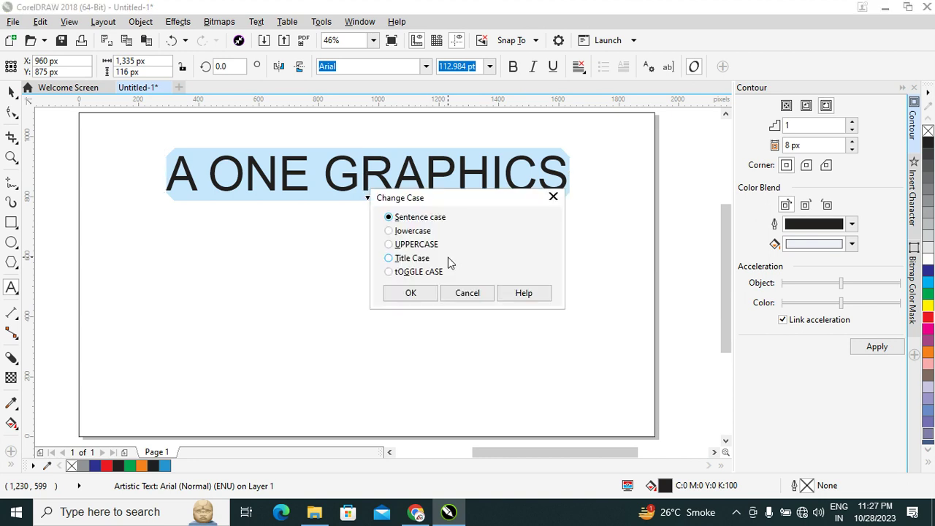
left_click(389, 259)
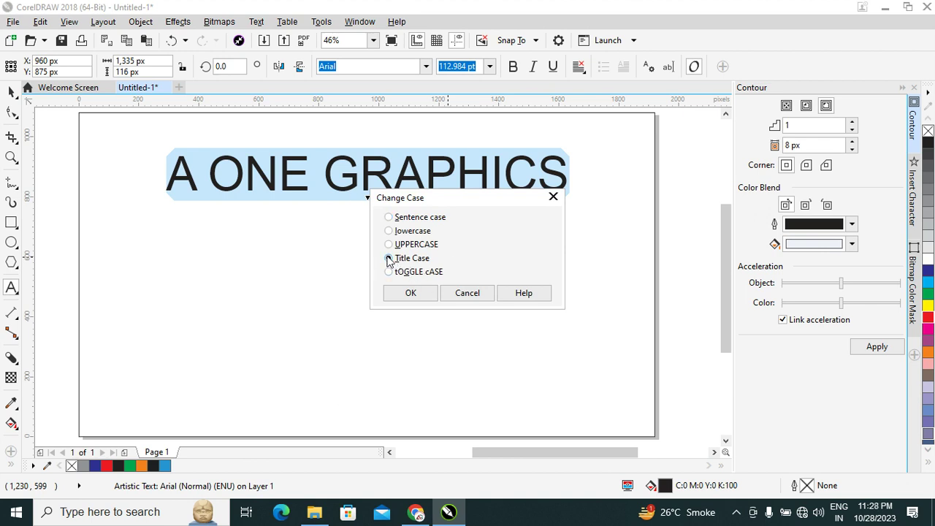
left_click(411, 296)
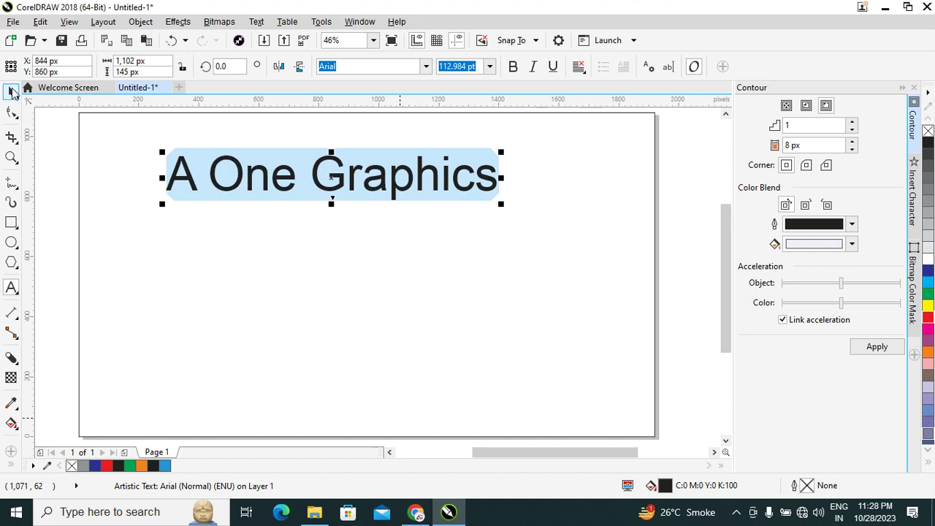
left_click(12, 93)
Re-centre the A One Graphics title horizontally on the page
left_click(568, 183)
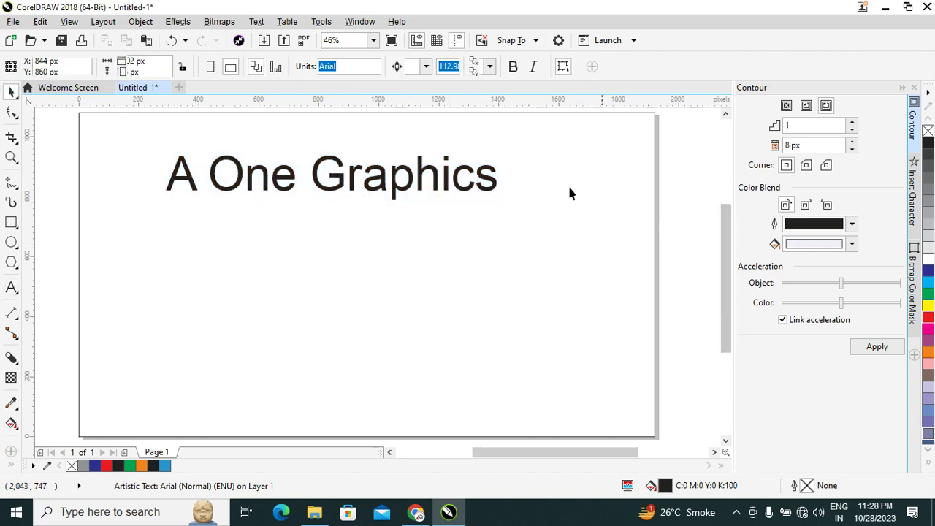
left_click(438, 187)
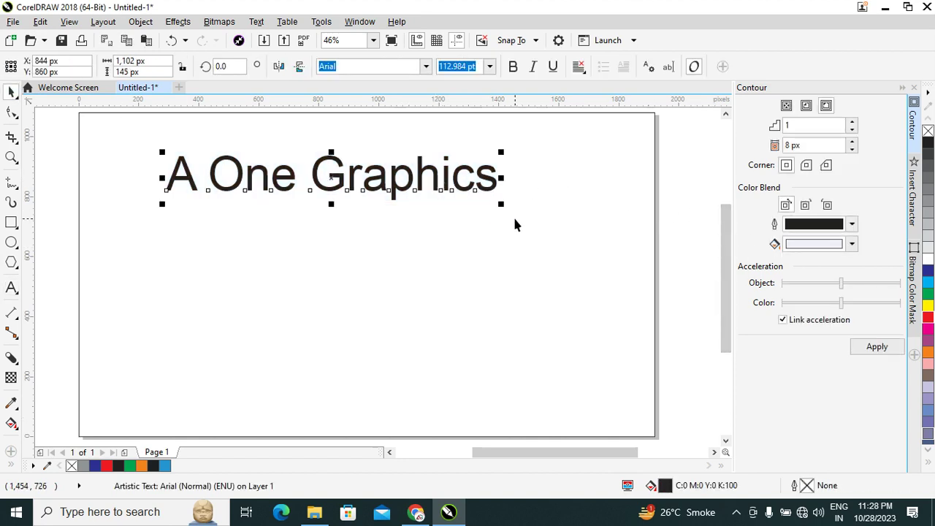
left_click(556, 279, "shift")
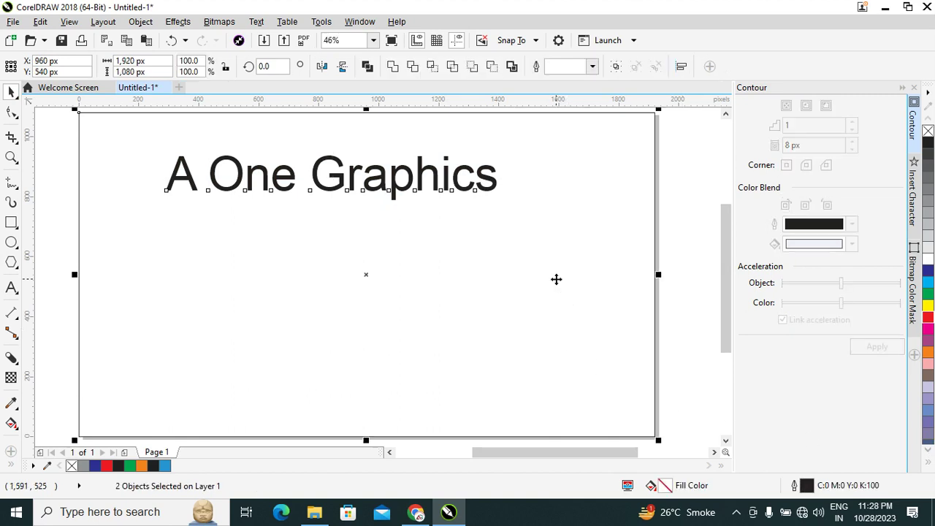
key("c")
left_click(674, 217)
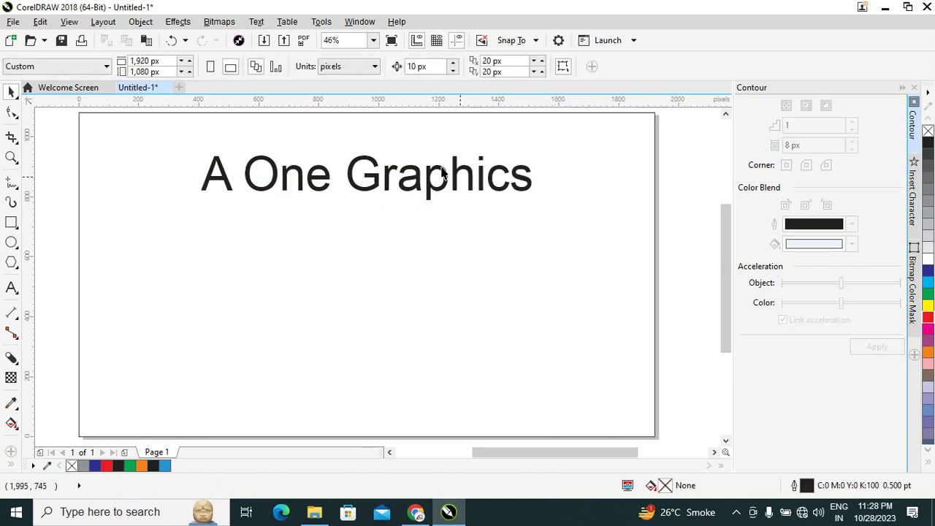
left_click(431, 191)
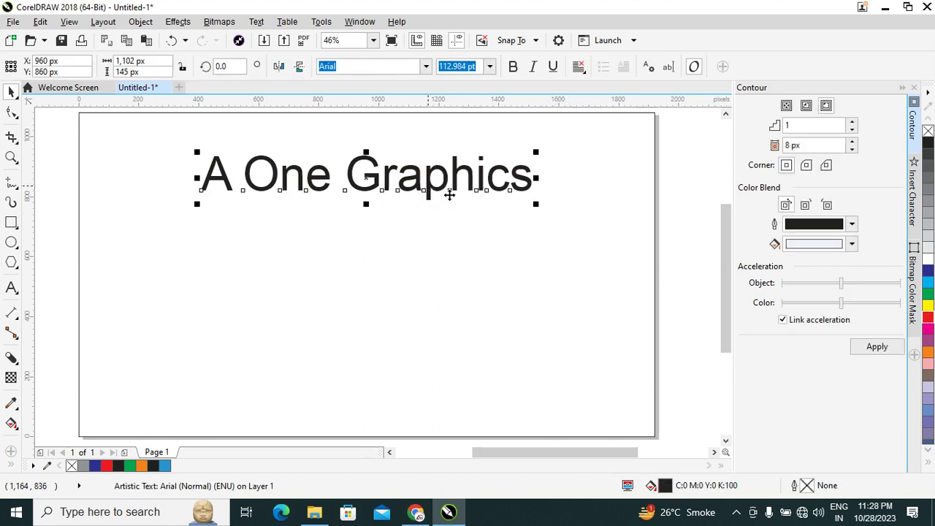
left_click(562, 302, "shift")
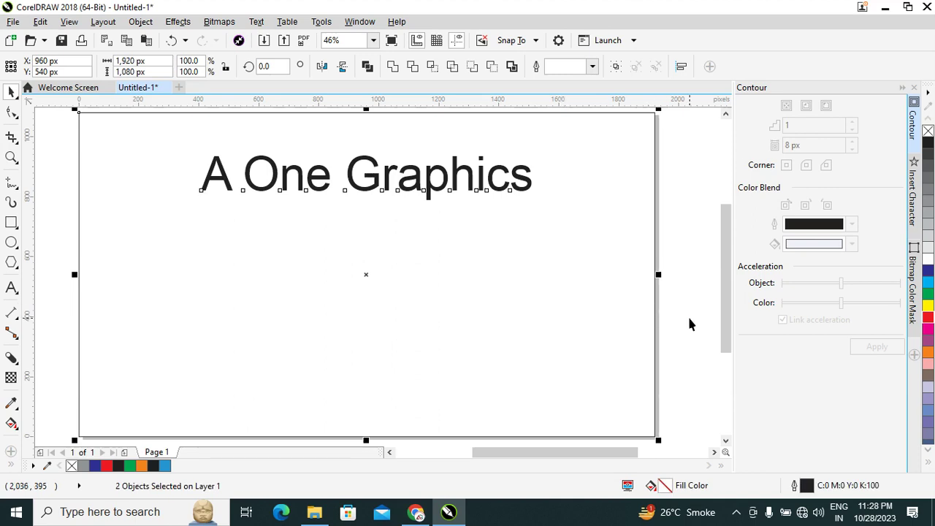
left_click(687, 321)
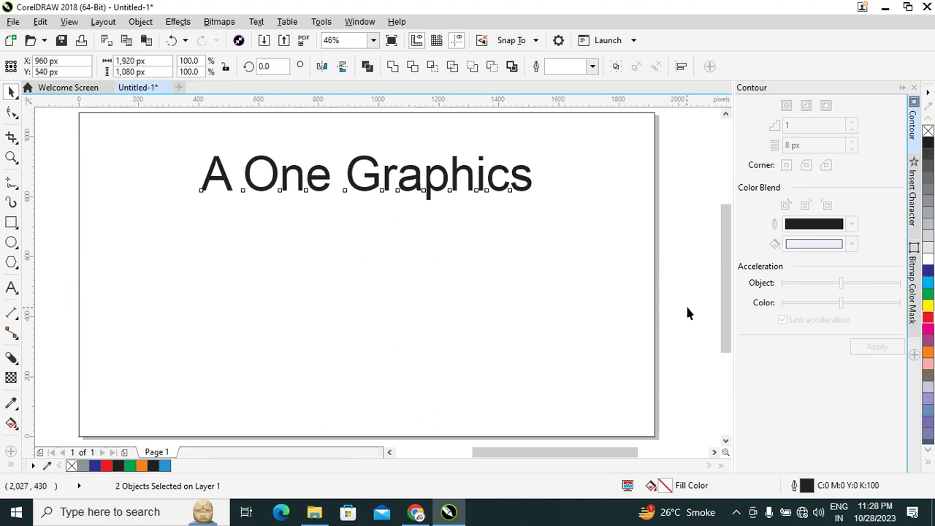
left_click(446, 184)
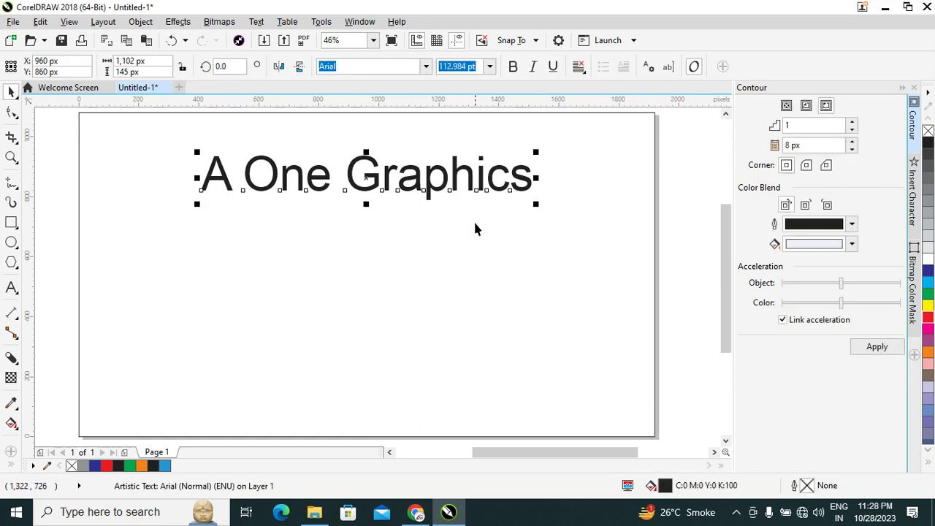
left_click(658, 203)
Set the title's font to Brush Script MT
left_click(420, 187)
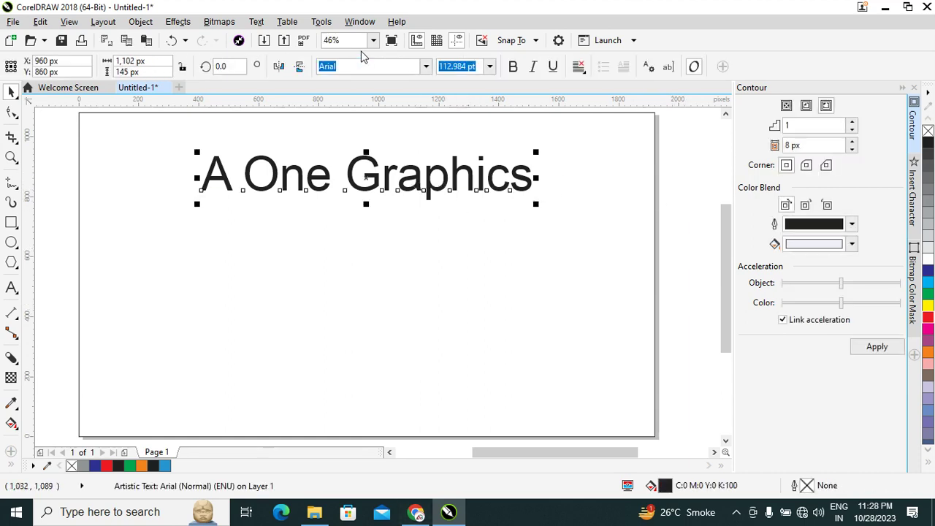
left_click(425, 67)
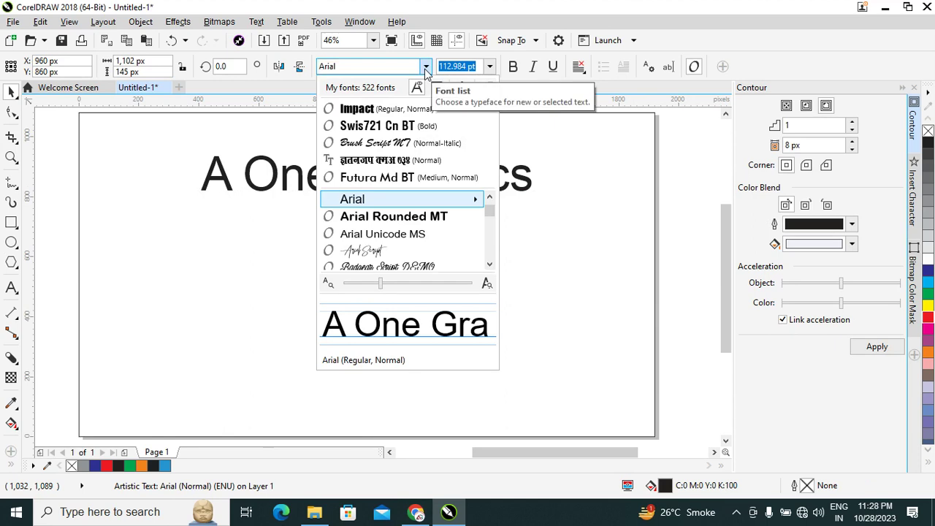
key("Down")
key("Down")
key("Down")
key("Down")
key("Down")
key("Down")
key("Down")
key("Down")
key("Down")
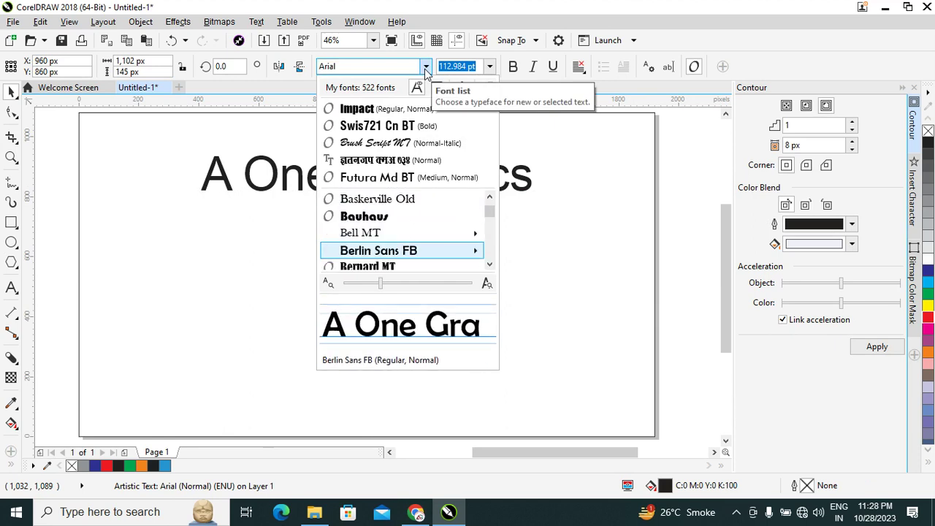
key("Down")
key("Down")
key("Up")
key("Down")
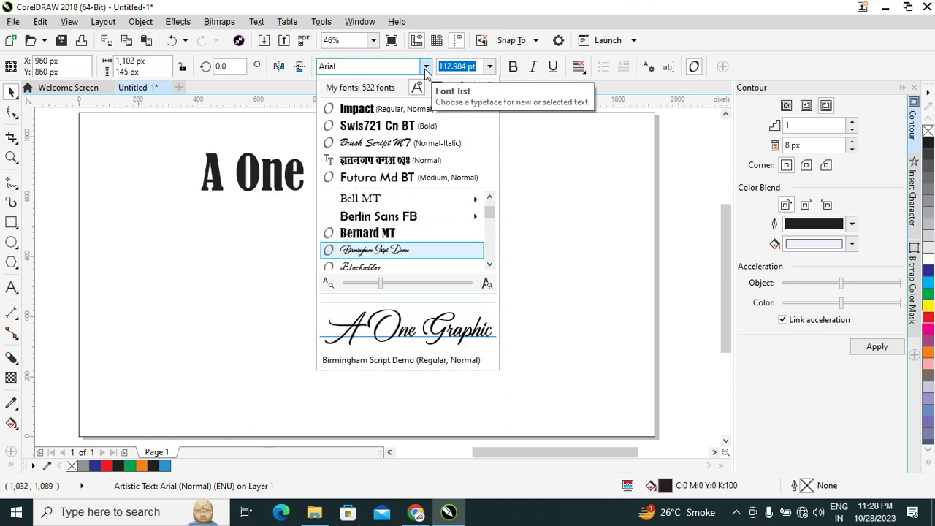
key("Down")
key("Down")
key("Down")
key("Down")
key("Down")
key("Down")
key("Down")
key("Down")
key("Down")
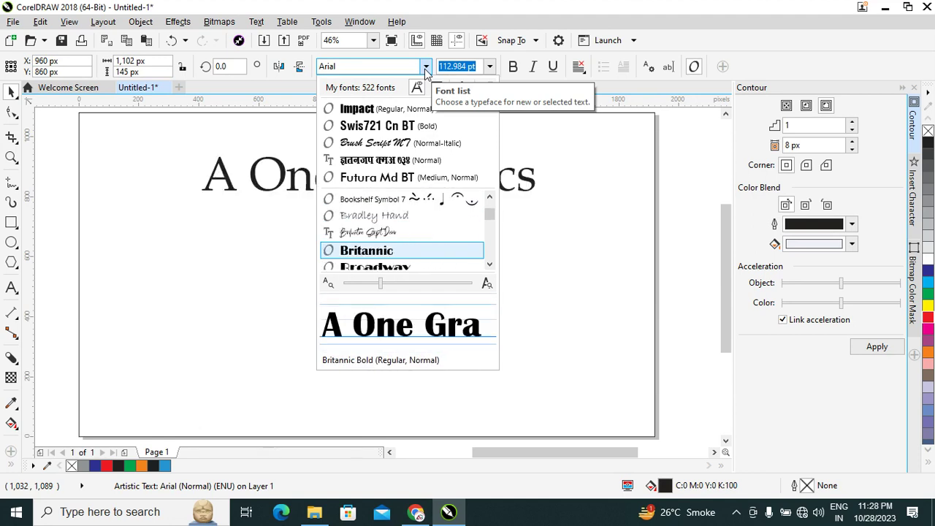
key("Down")
key("Down")
key("Down")
key("Up")
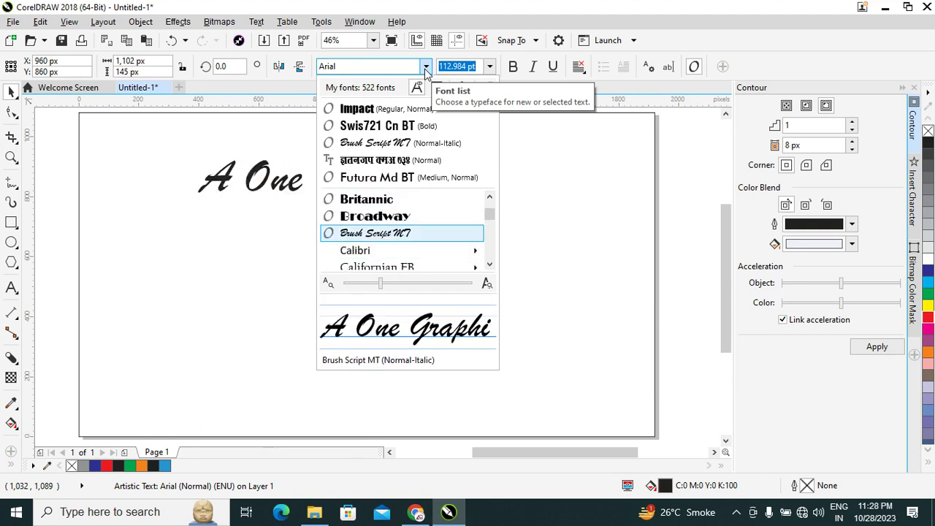
key("Return")
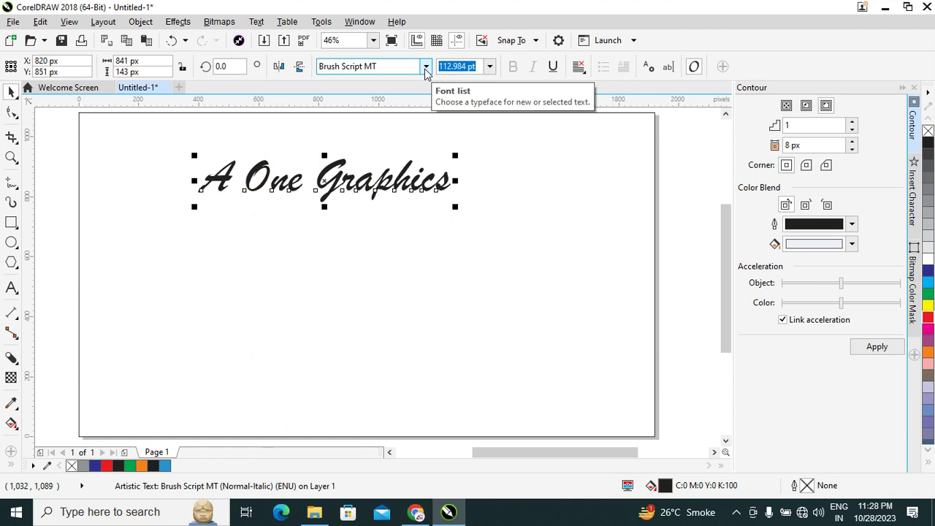
Enlarge the Brush Script title to about 212 pt
left_click_drag(455, 207, 612, 300)
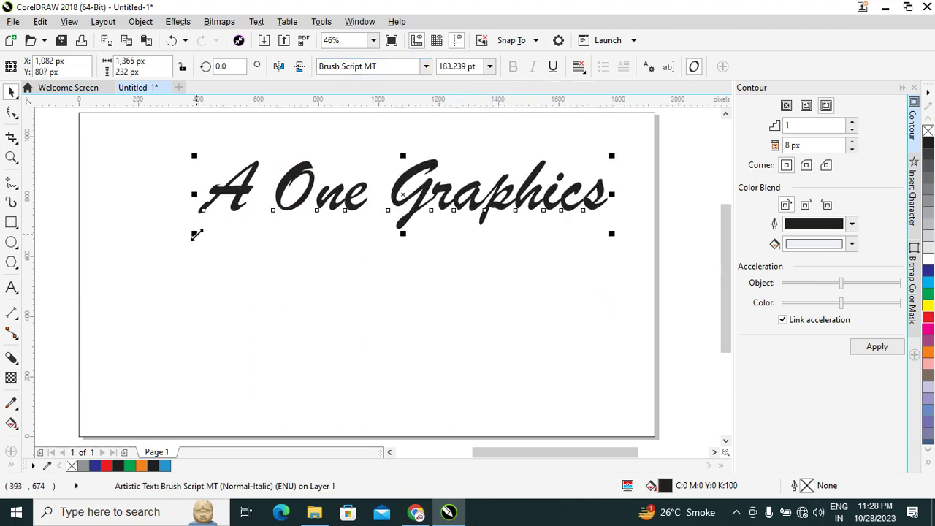
left_click_drag(196, 234, 132, 274)
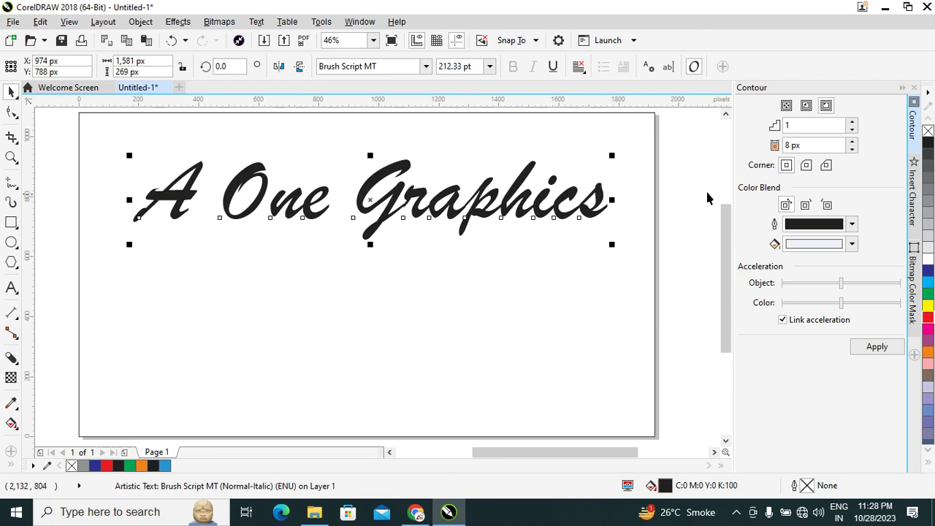
left_click(672, 182)
Fill the page-sized background rectangle grey
left_click(656, 380)
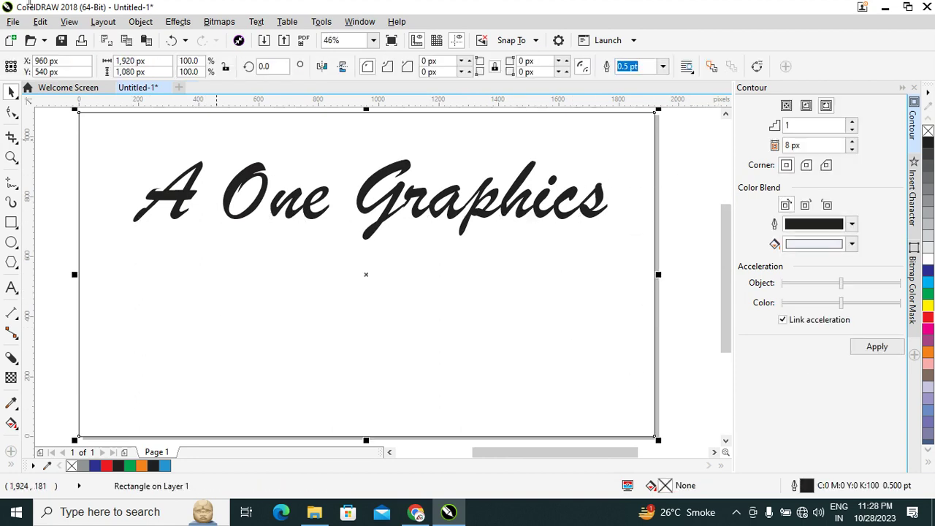
left_click(699, 184)
left_click(656, 191)
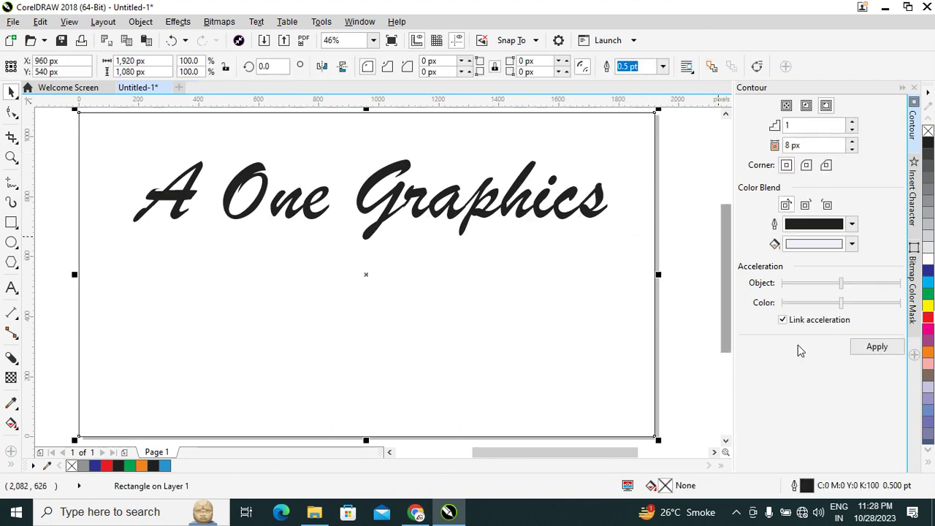
left_click(683, 314)
left_click(497, 315)
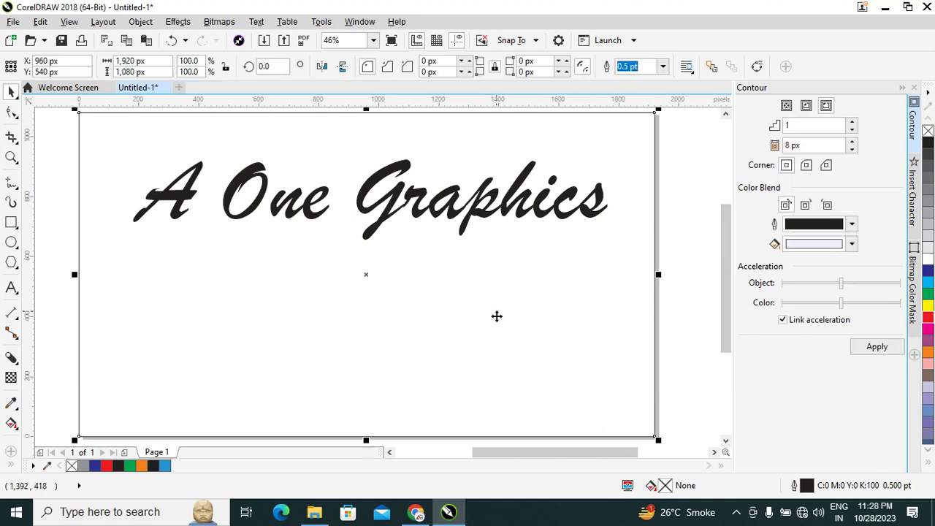
left_click(677, 215)
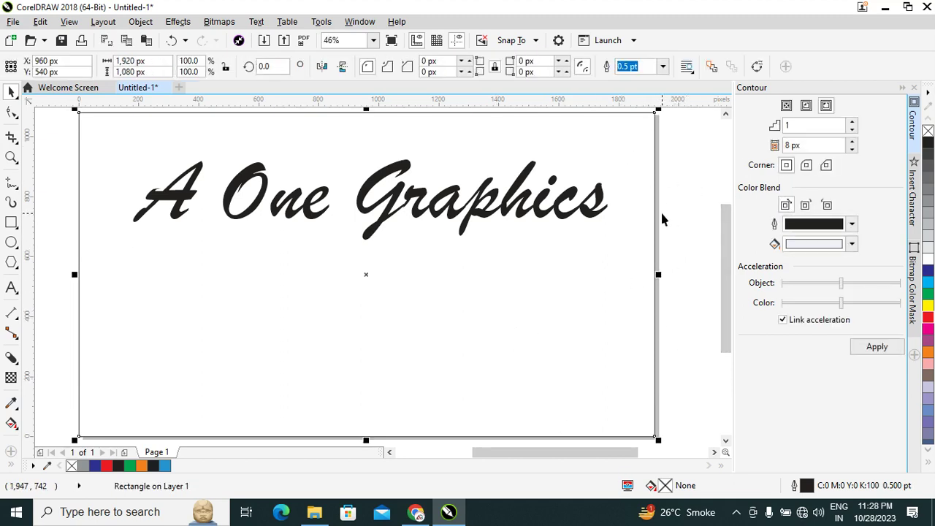
left_click(689, 344)
left_click(536, 360)
left_click(928, 208)
left_click(656, 212)
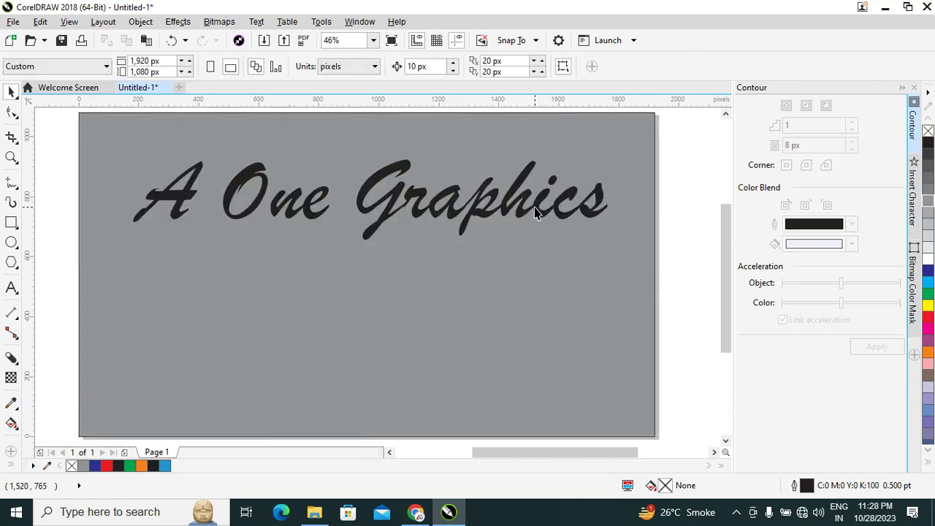
Make the A One Graphics title red
left_click(534, 207)
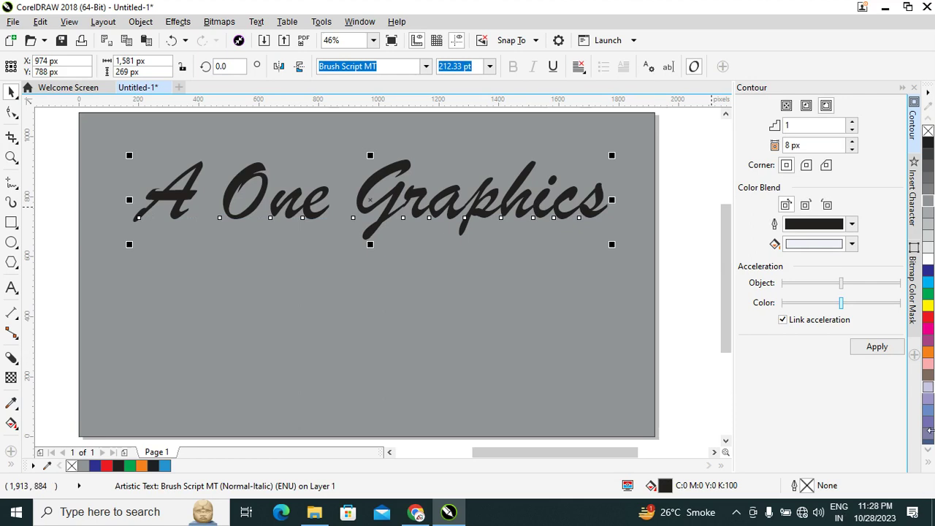
left_click(687, 192)
left_click(518, 210)
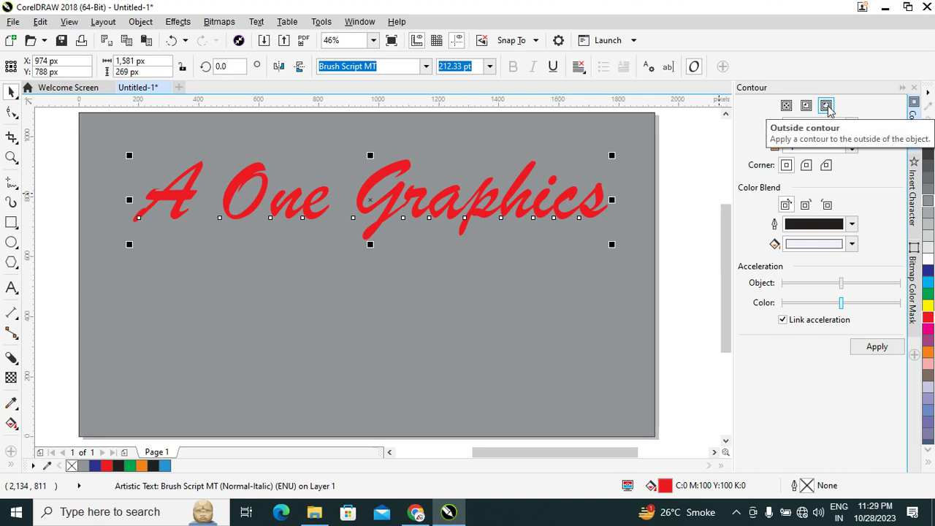
Give the red title a white 8 px outside contour
left_click(786, 106)
left_click(807, 107)
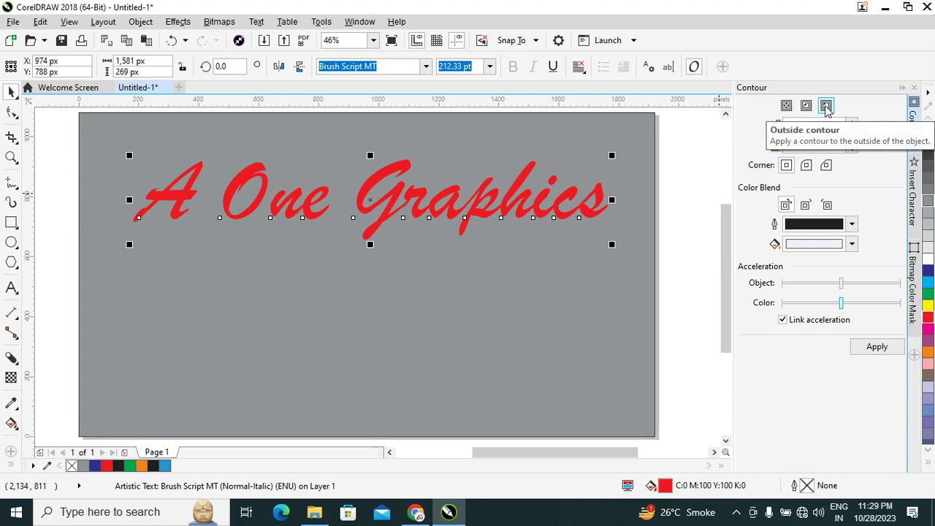
left_click(826, 106)
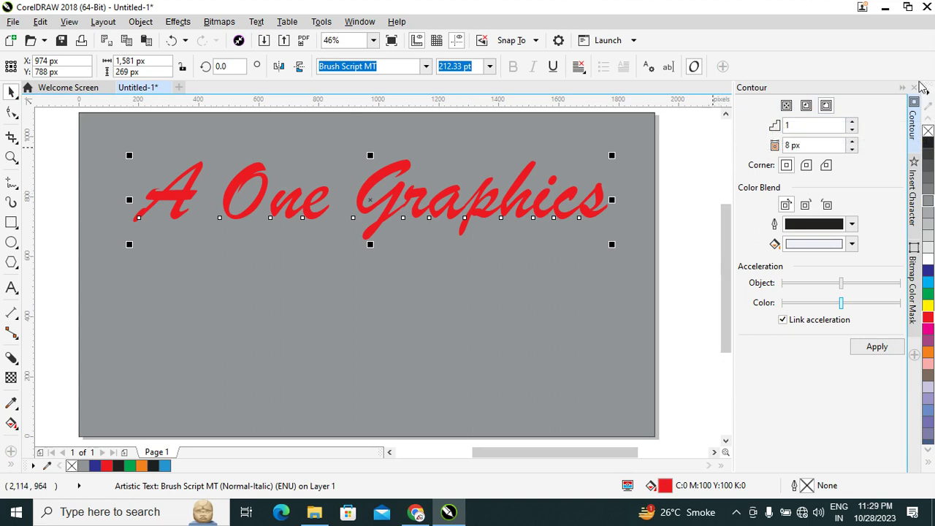
key("ctrl+F9")
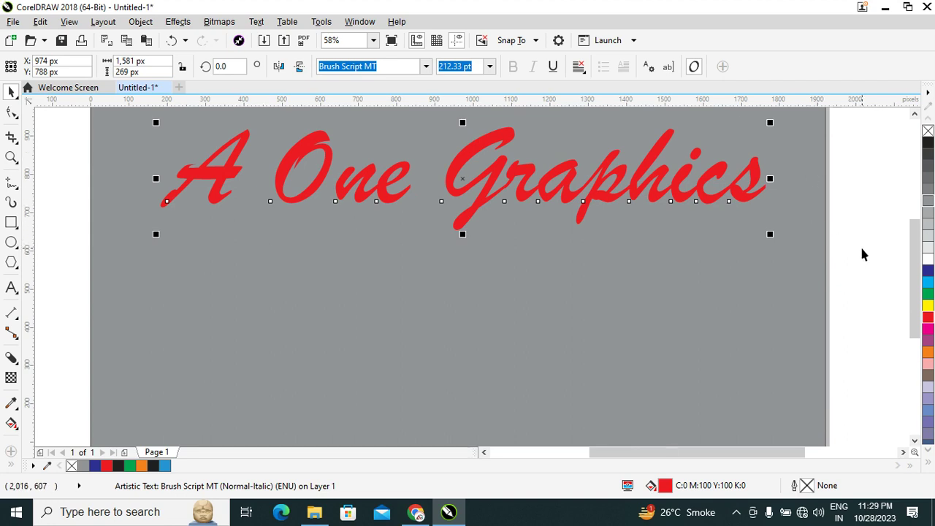
key("ctrl+F9")
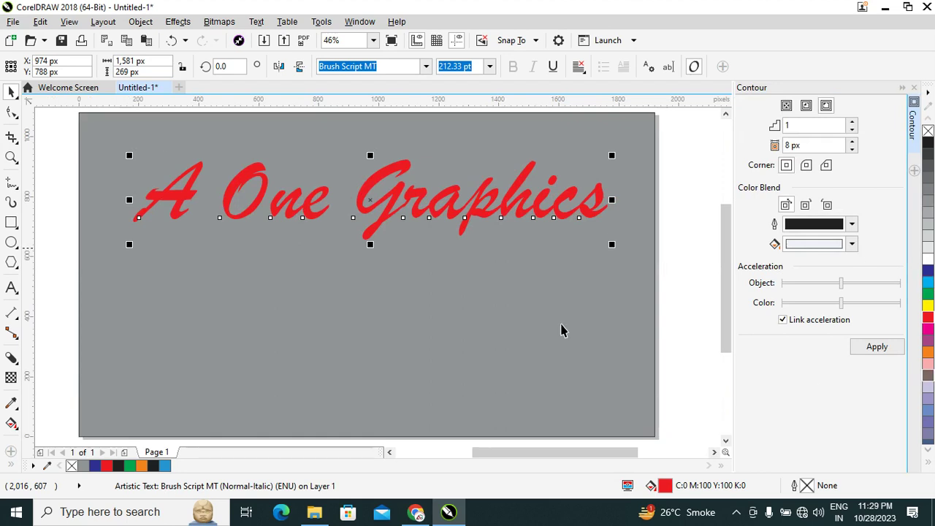
left_click(828, 108)
left_click(862, 349)
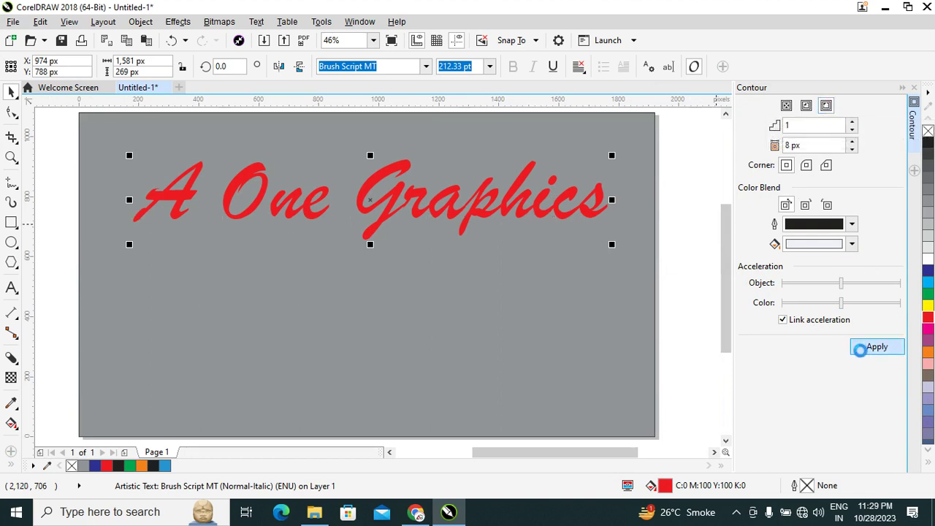
Copy the title, colour the copy green, and overlap it just below the red title
left_click(673, 247)
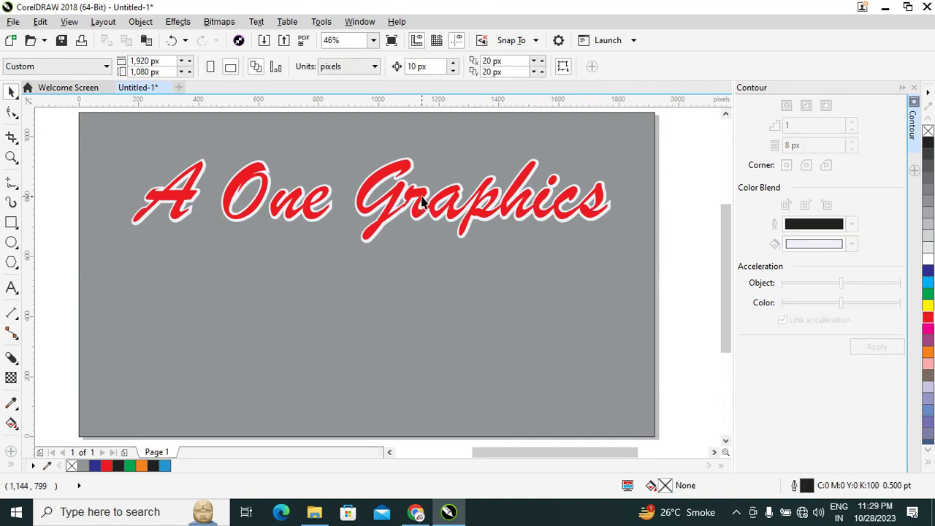
left_click_drag(421, 203, 448, 309)
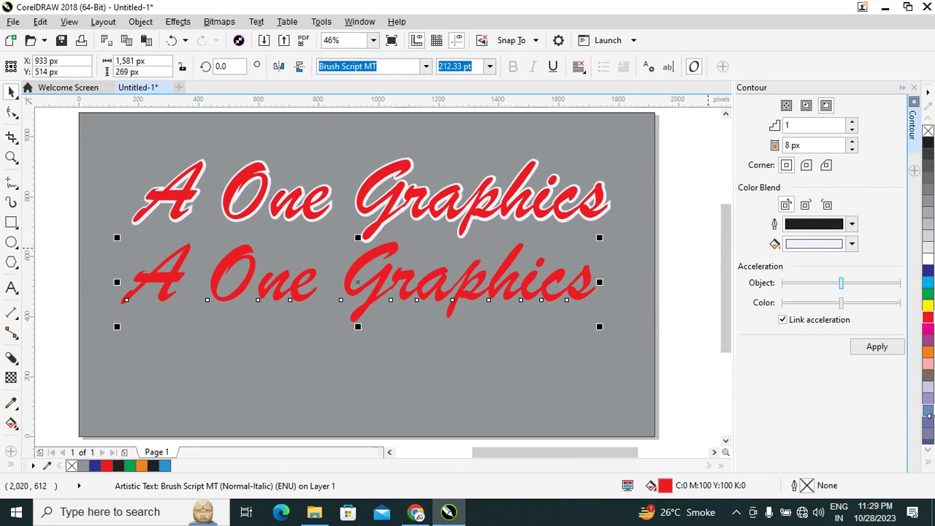
left_click(928, 143)
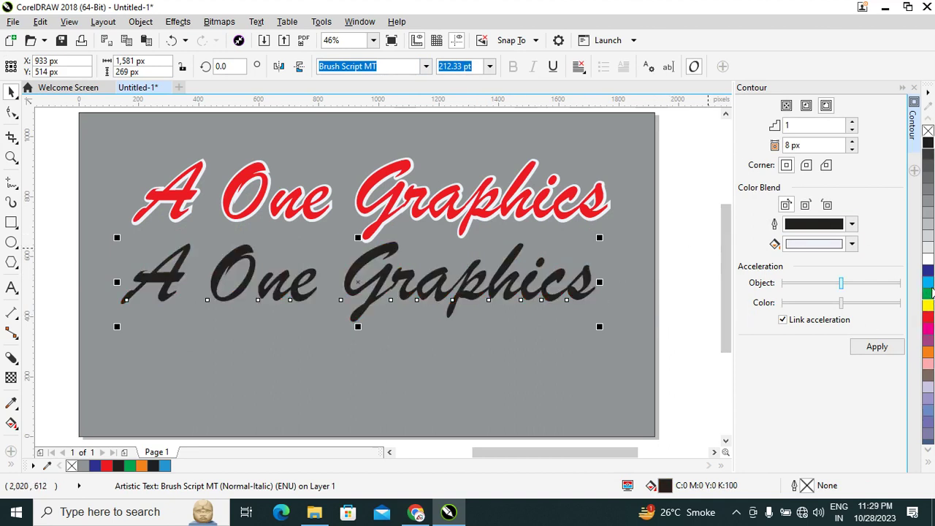
left_click(928, 294)
left_click(640, 264)
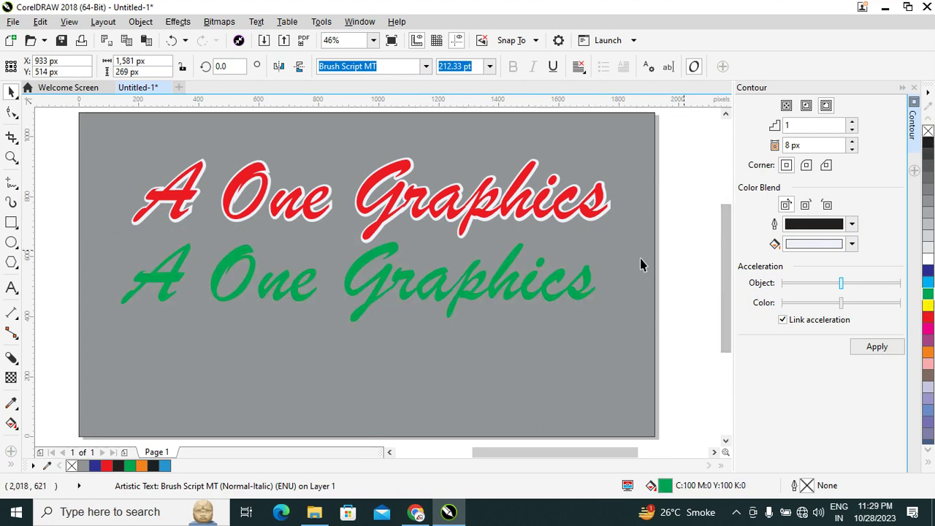
left_click_drag(525, 283, 535, 253)
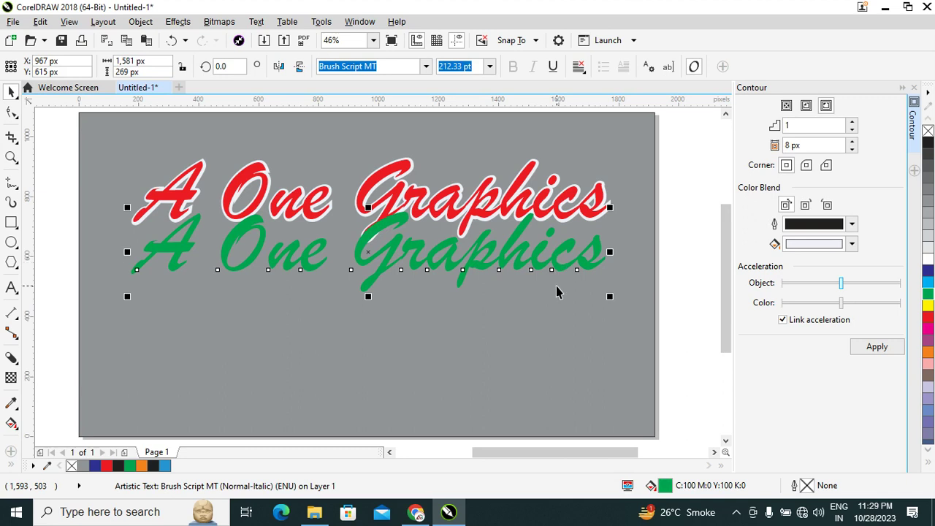
left_click(689, 219)
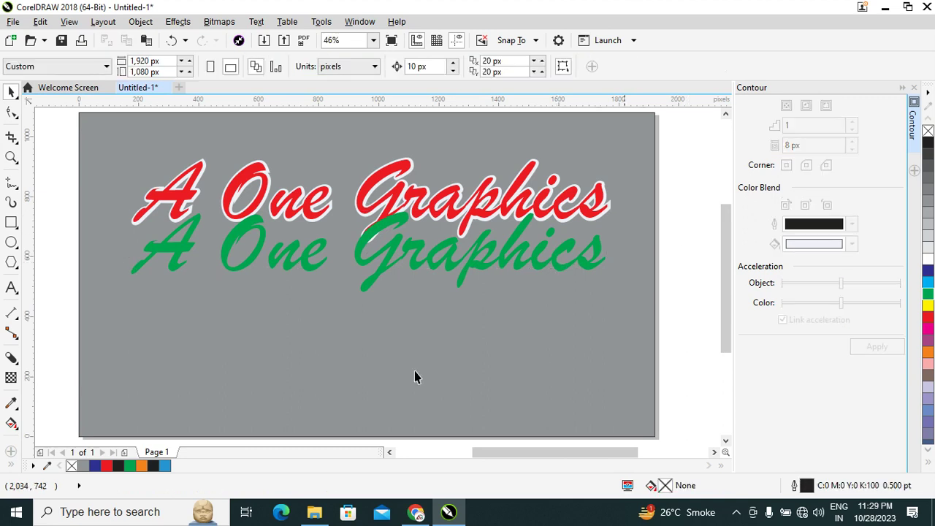
left_click(413, 252)
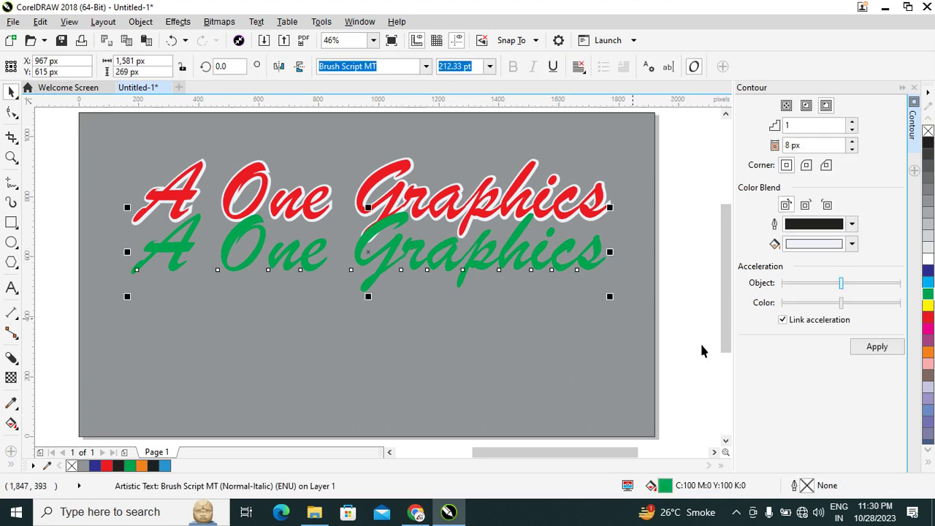
Try blending the green copy into the red title, then undo the blend
left_click(17, 366)
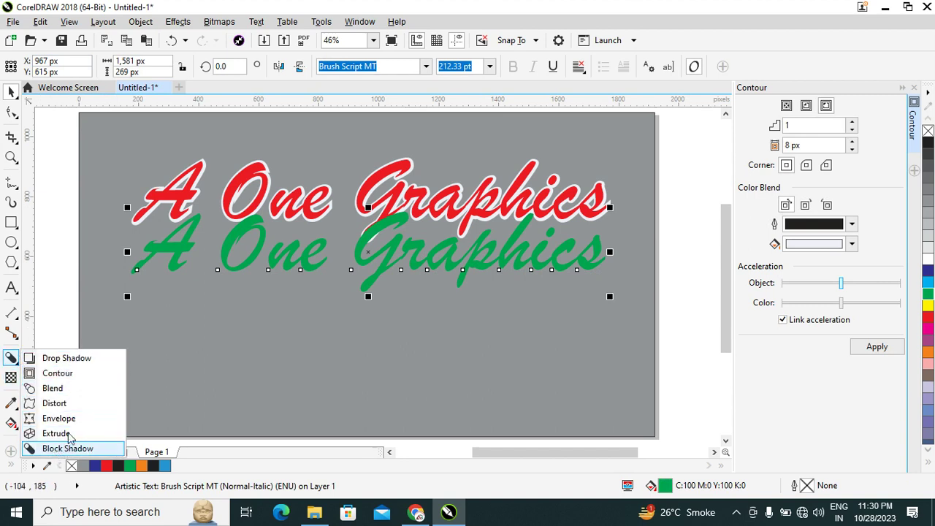
left_click(53, 390)
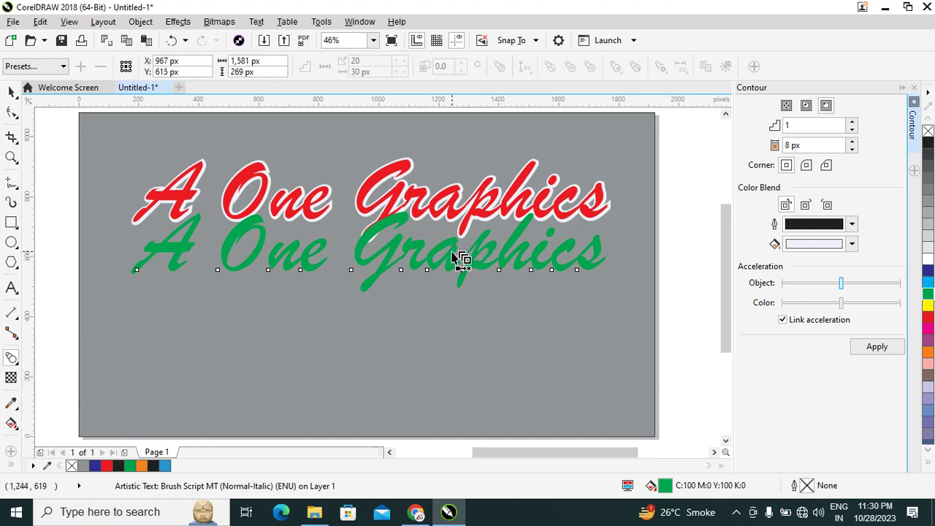
left_click_drag(454, 257, 423, 220)
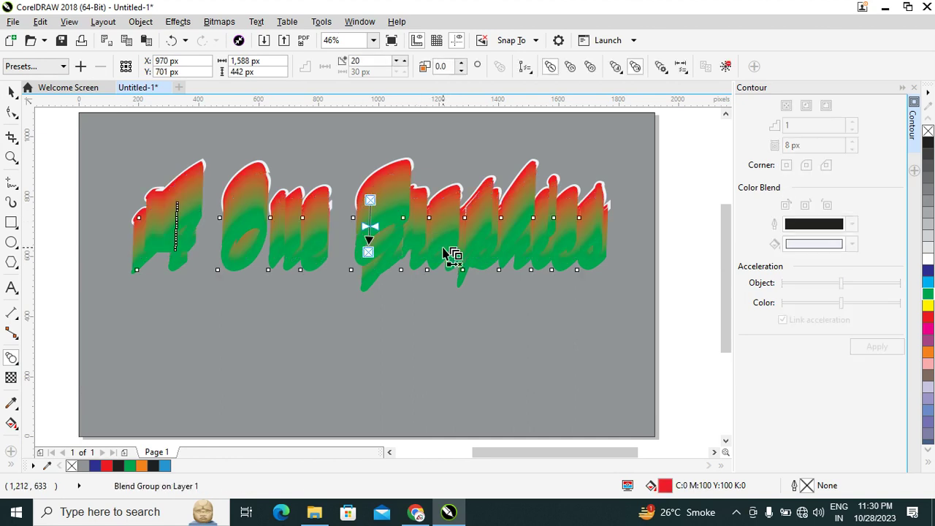
key("ctrl+z")
mouse_move(455, 264)
left_mouse_down()
mouse_move(456, 248)
mouse_move(461, 256)
left_mouse_up()
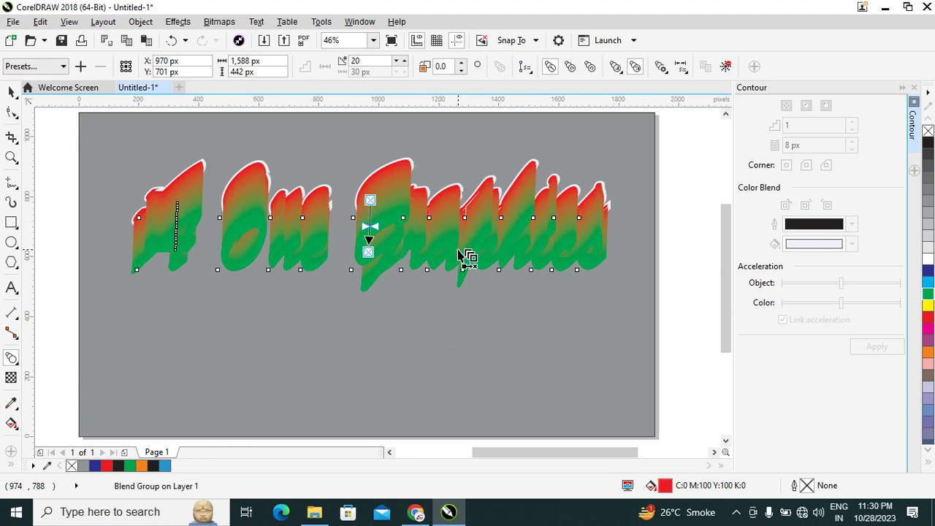
key("ctrl+z")
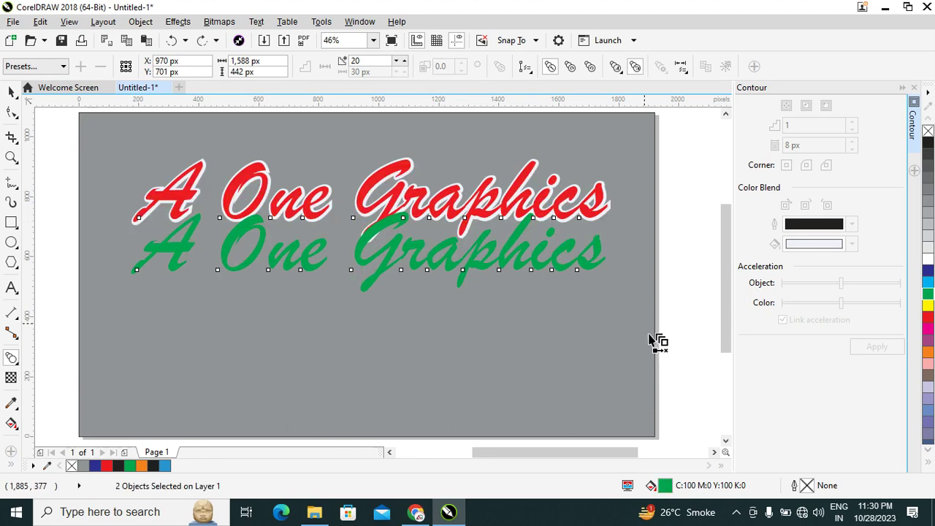
Select only the lower green copy of the title
left_click(11, 92)
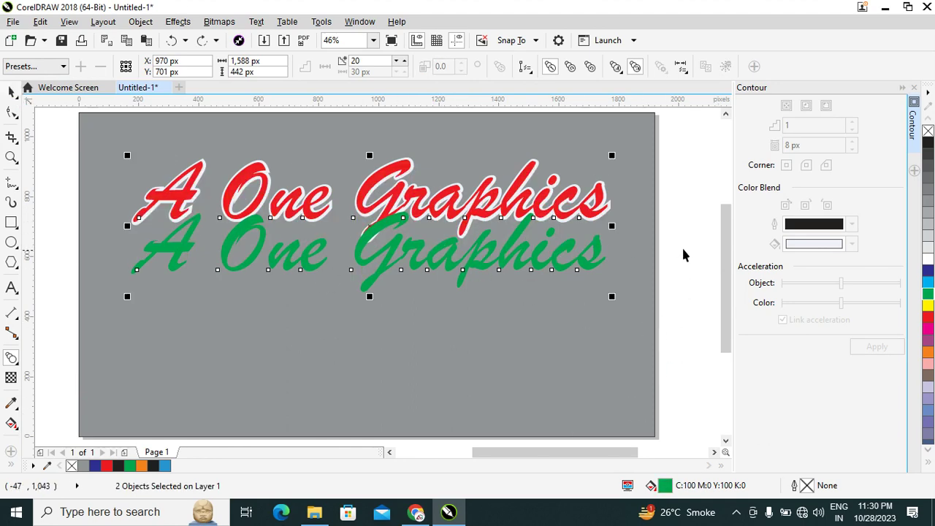
key("space")
left_click(662, 223)
left_click(594, 251)
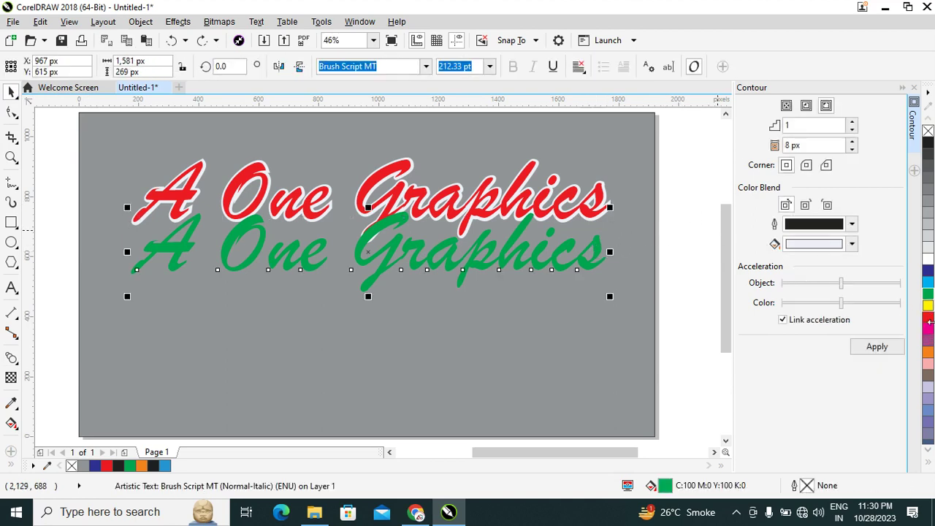
left_click(925, 321)
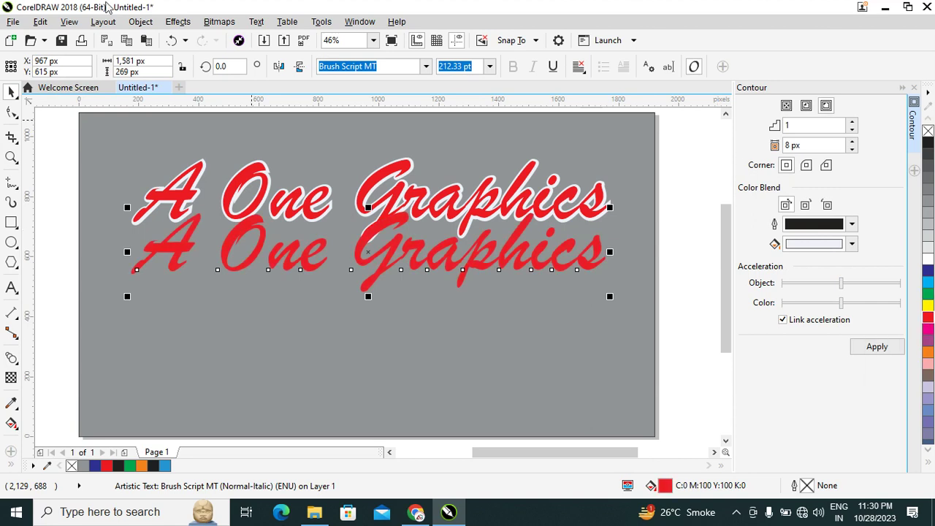
left_click(697, 289)
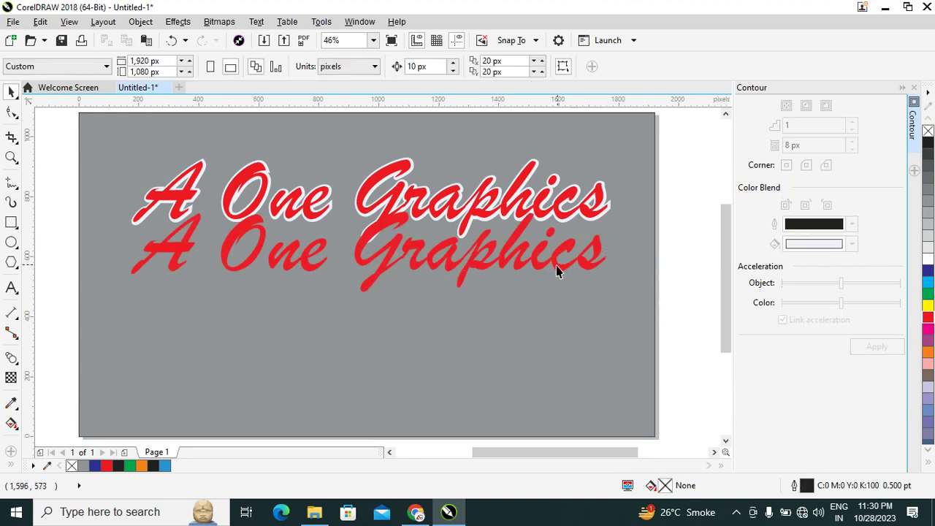
left_click(560, 267)
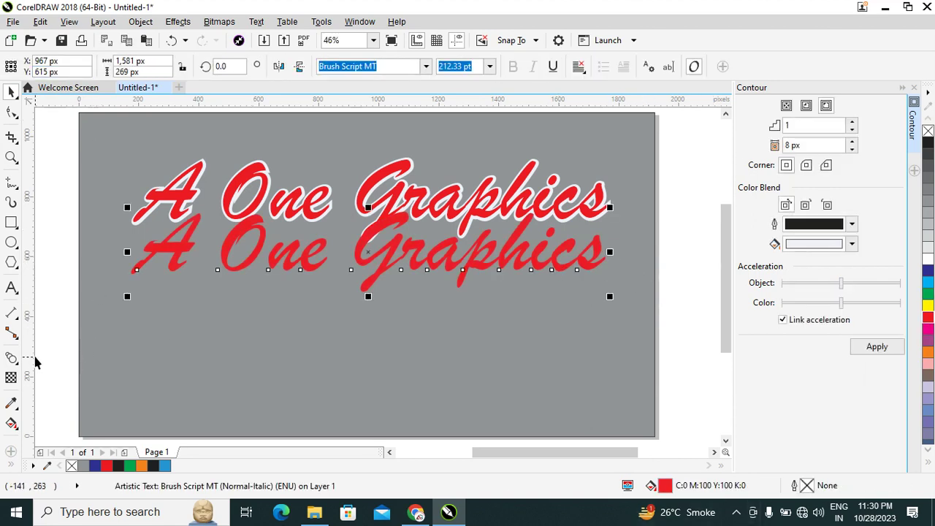
left_click(11, 357)
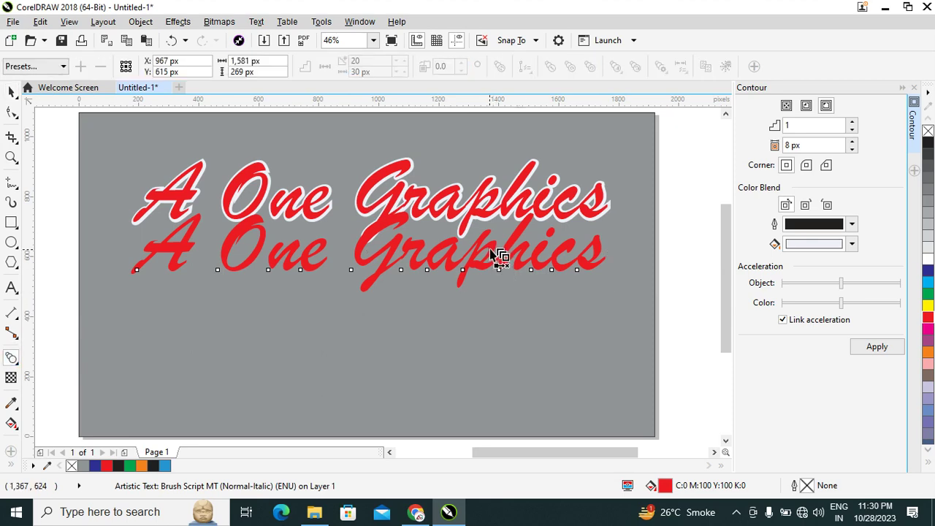
mouse_move(499, 256)
left_mouse_down()
mouse_move(484, 235)
mouse_move(385, 215)
mouse_move(485, 297)
left_mouse_up()
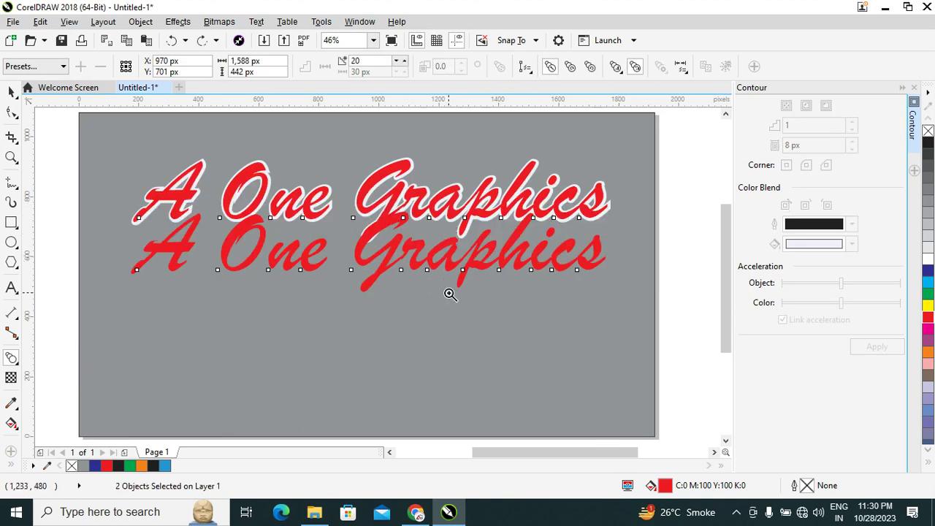
key("z")
left_click_drag(333, 194, 532, 296)
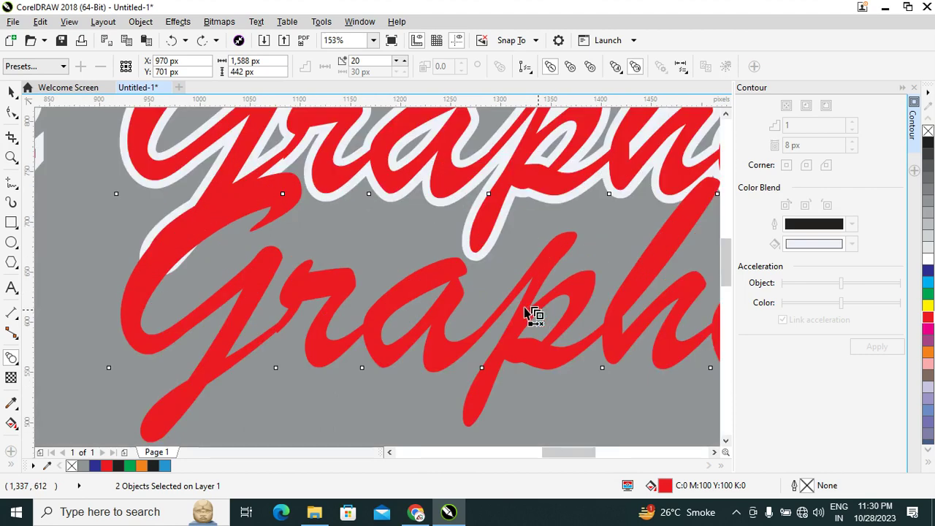
key("space")
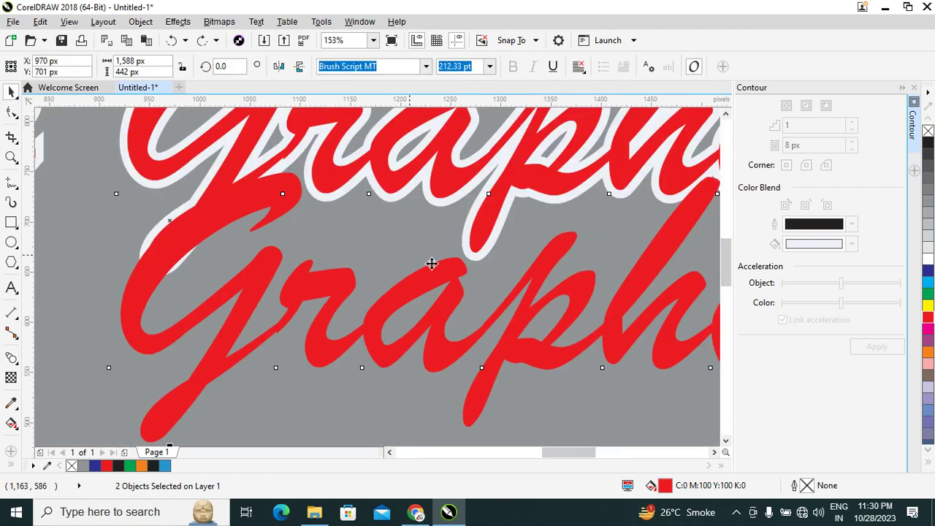
key("shift+F4")
key("Escape")
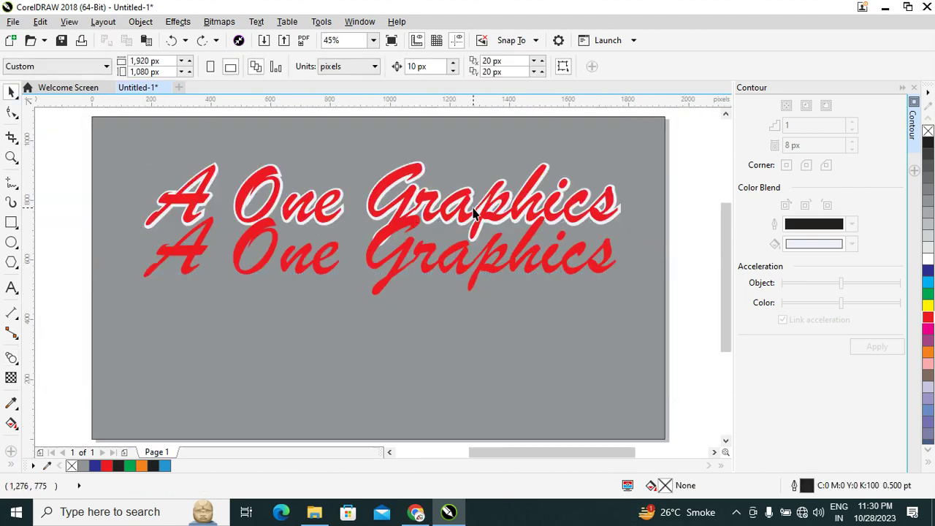
left_click(466, 219)
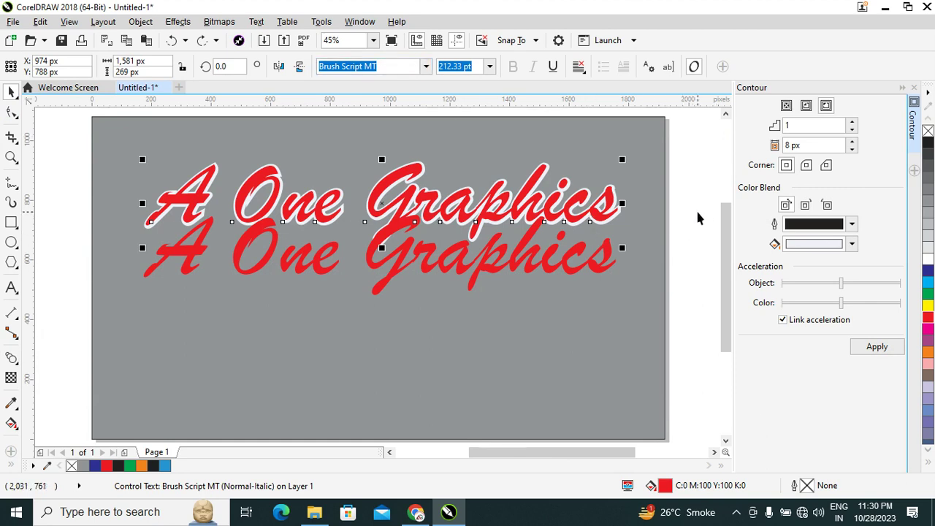
Select the lower title copy and colour it green, after briefly trying blue
key("Escape")
left_click(453, 221)
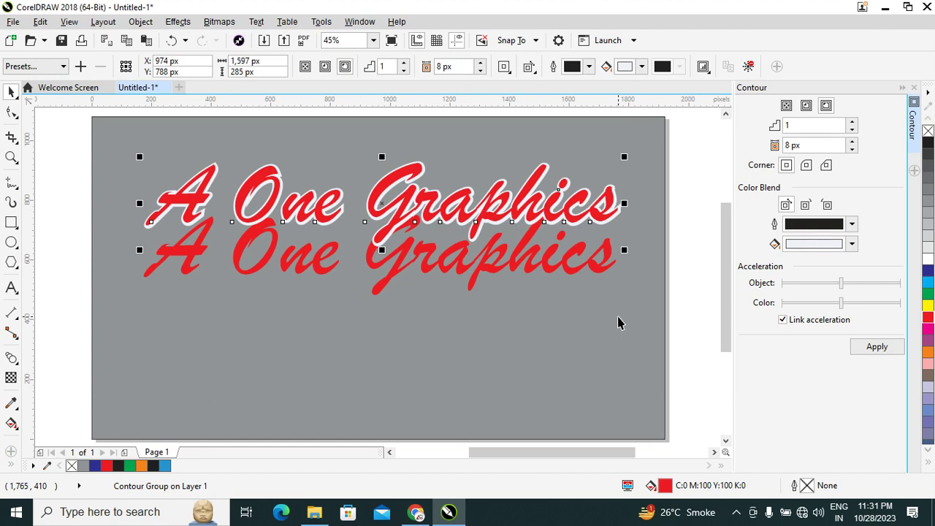
left_click(697, 249)
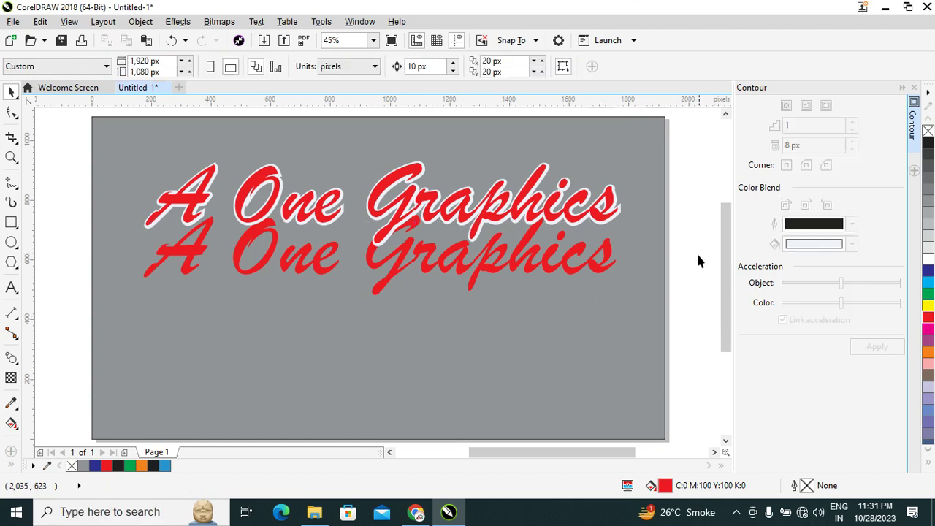
left_click(547, 268)
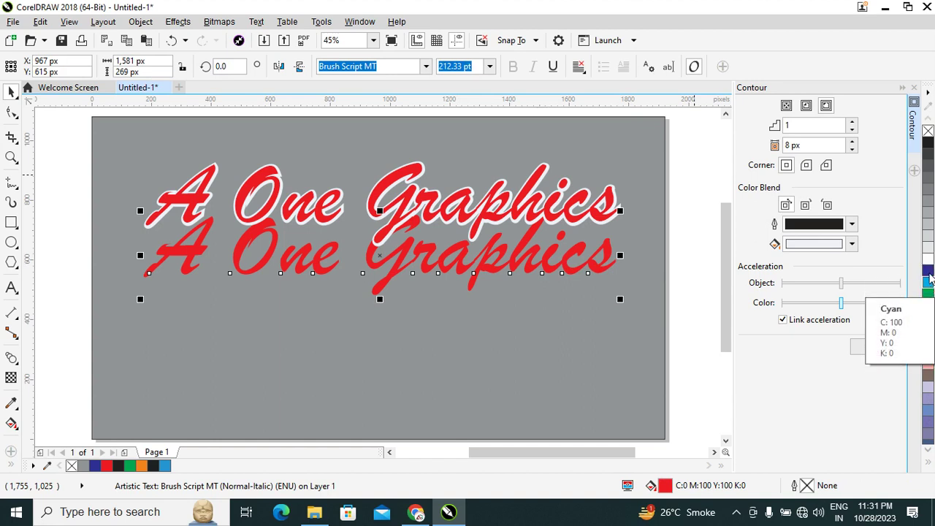
left_click(928, 270)
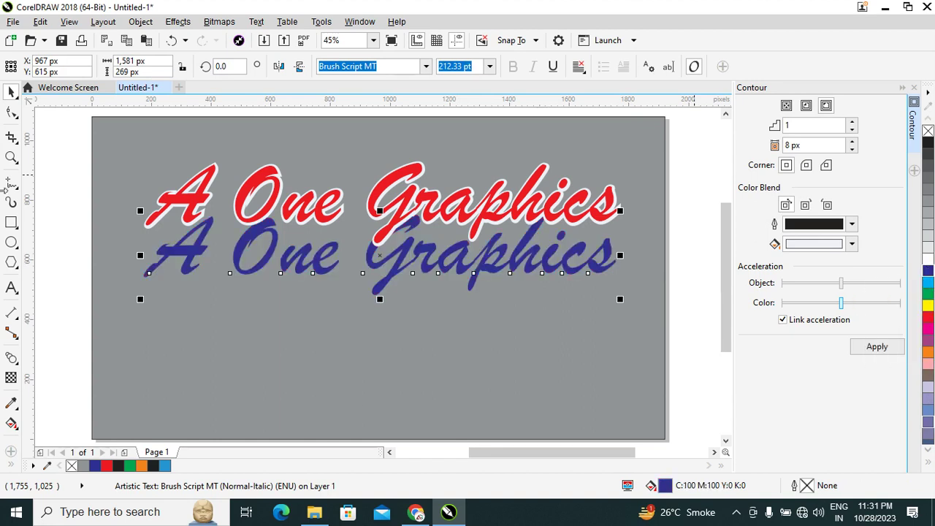
left_click(928, 294)
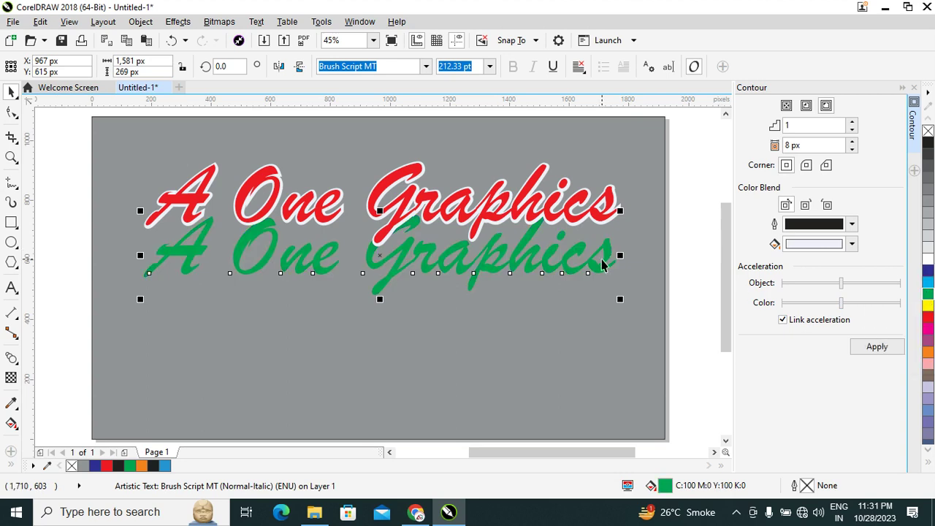
left_click(12, 361)
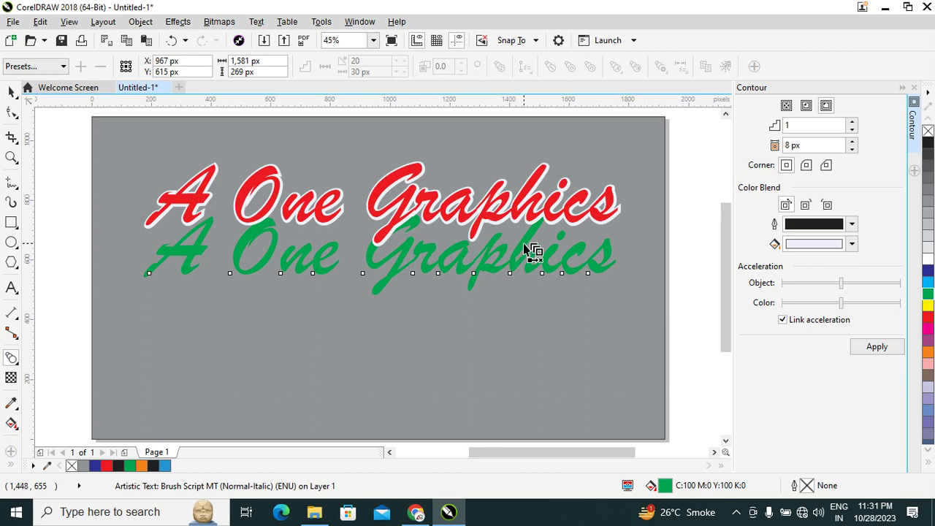
Blend the green copy into the red title, lowering the green end for a deeper stepped shadow
left_click_drag(532, 250, 500, 224)
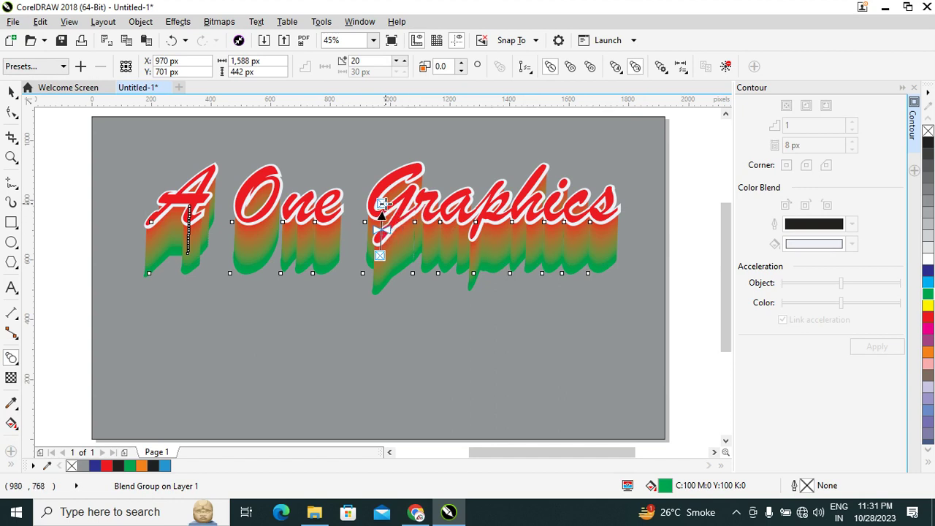
left_click_drag(381, 205, 372, 236)
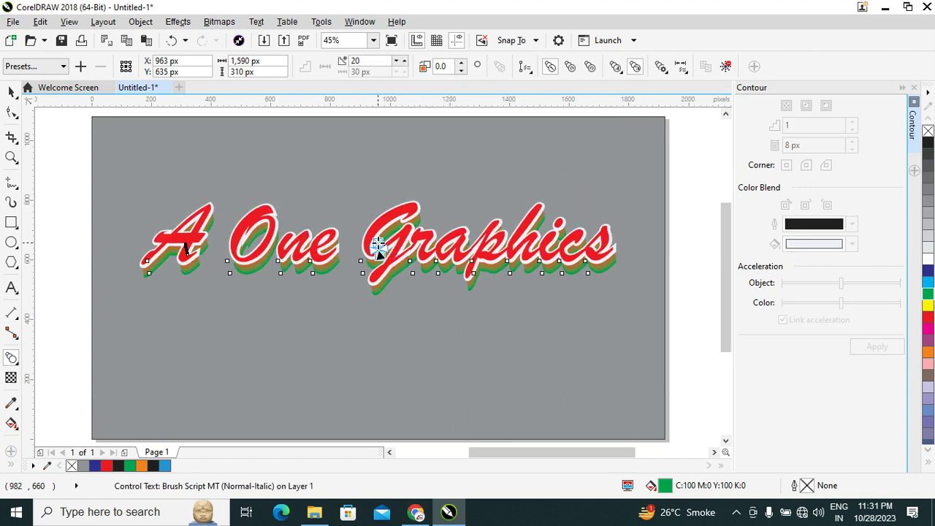
left_click_drag(379, 252, 403, 317)
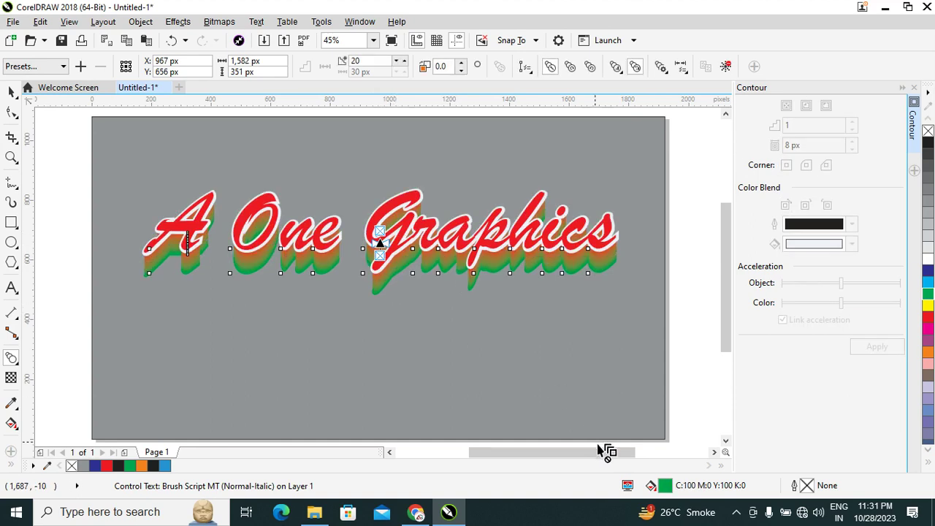
left_click(11, 92)
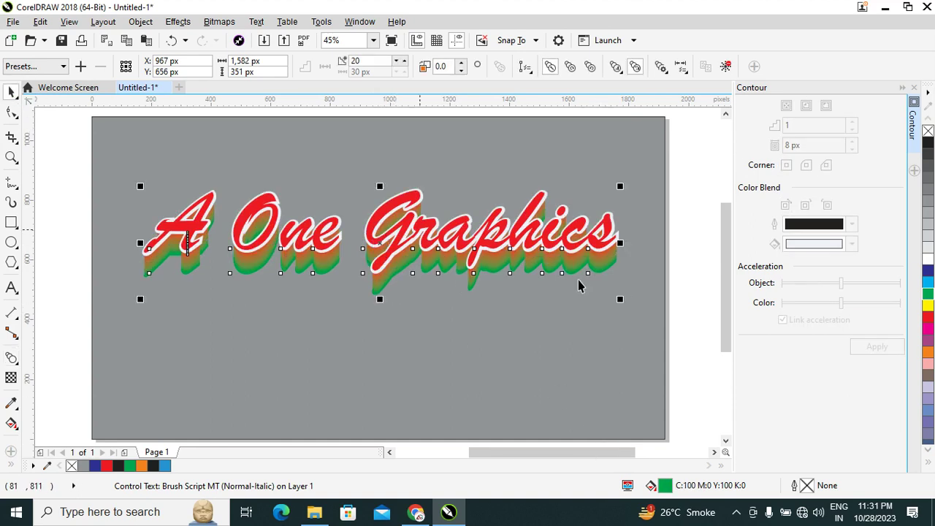
left_click(676, 236)
left_click(463, 252)
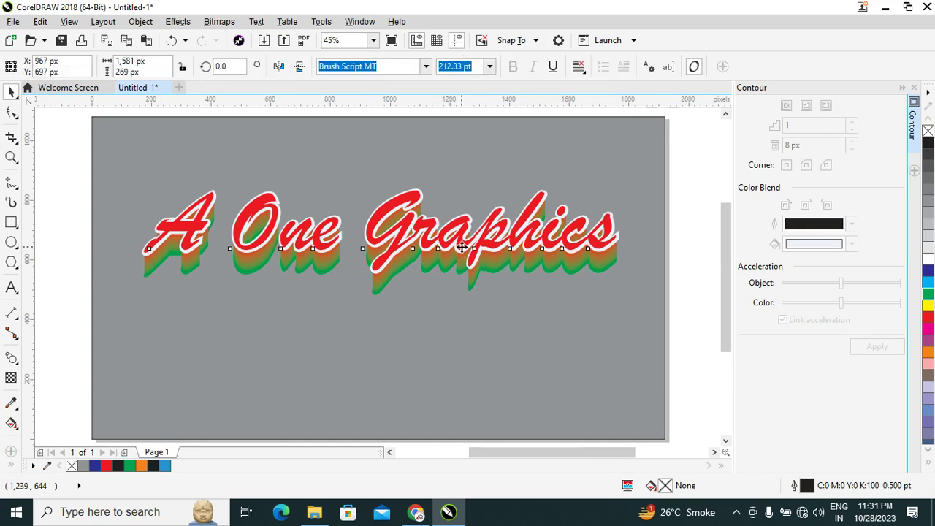
left_click(698, 241)
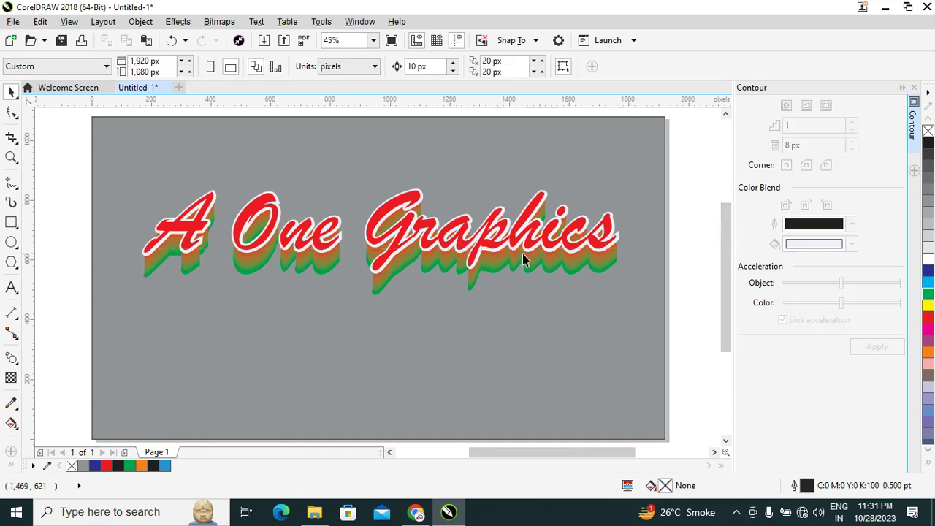
left_click(491, 252)
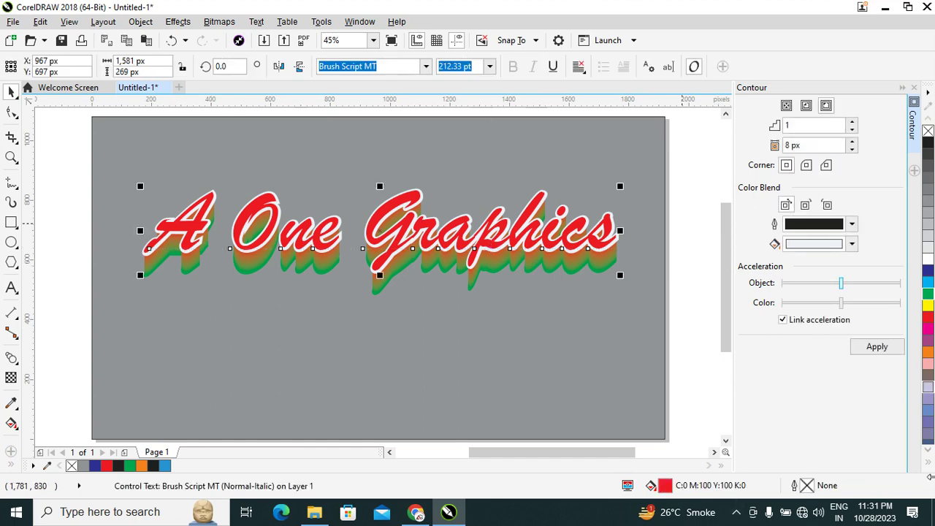
Recolour the front title dark blue so the shadow blends blue to green
left_click(928, 271)
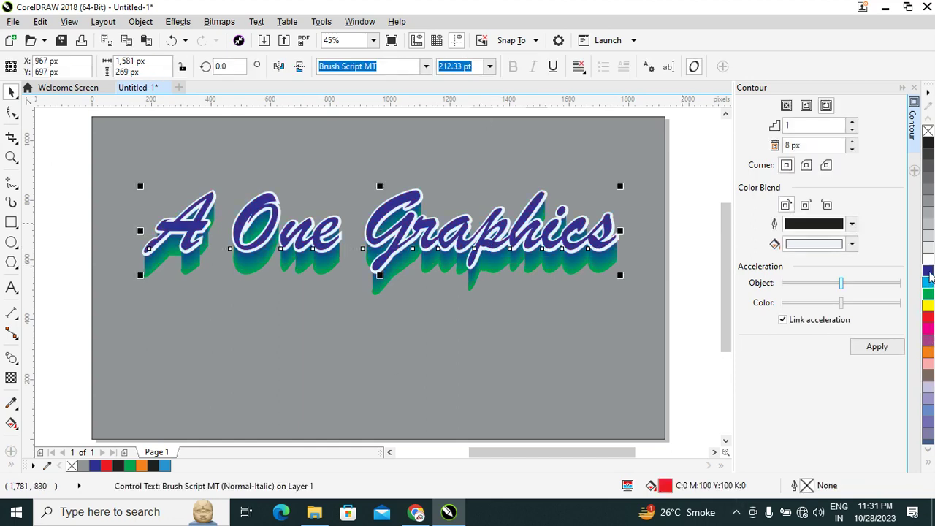
left_click(677, 254)
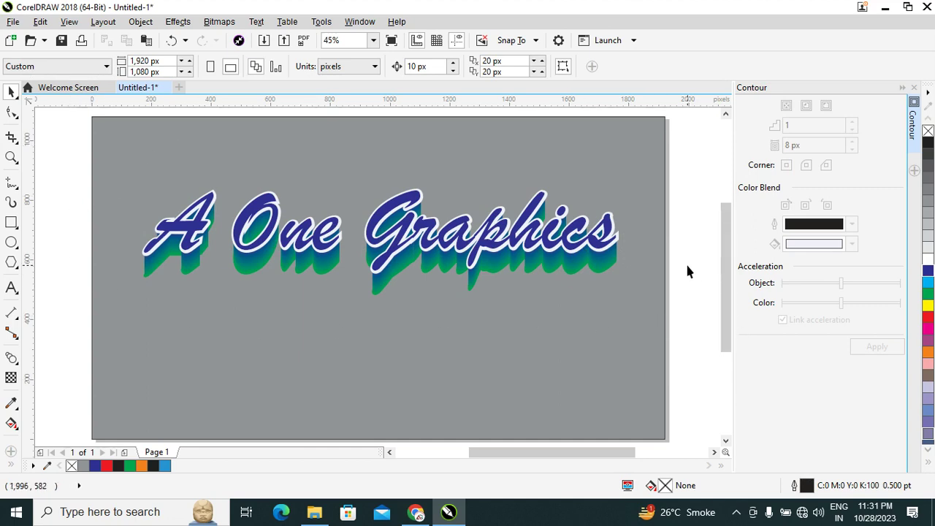
left_click(512, 252)
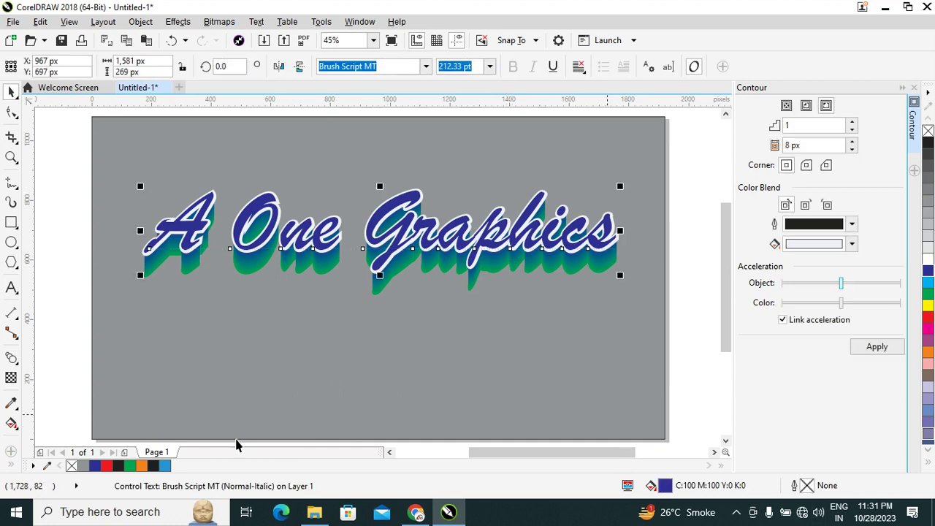
left_click(11, 287)
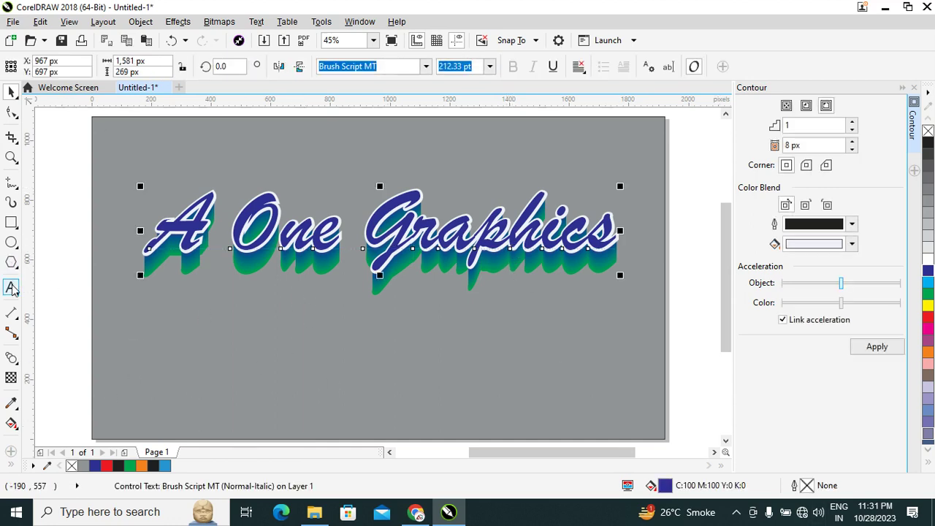
left_click(340, 236)
Paste a second 'A One Graphics' below the green 3D title, shrink it slightly and centre it
key("ctrl+a")
key("ctrl+c")
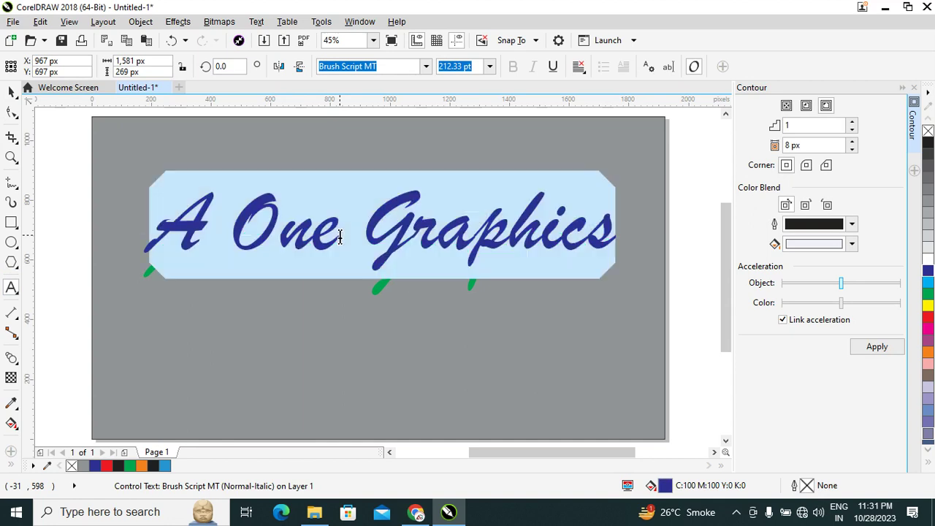
left_click(299, 356)
key("ctrl+v")
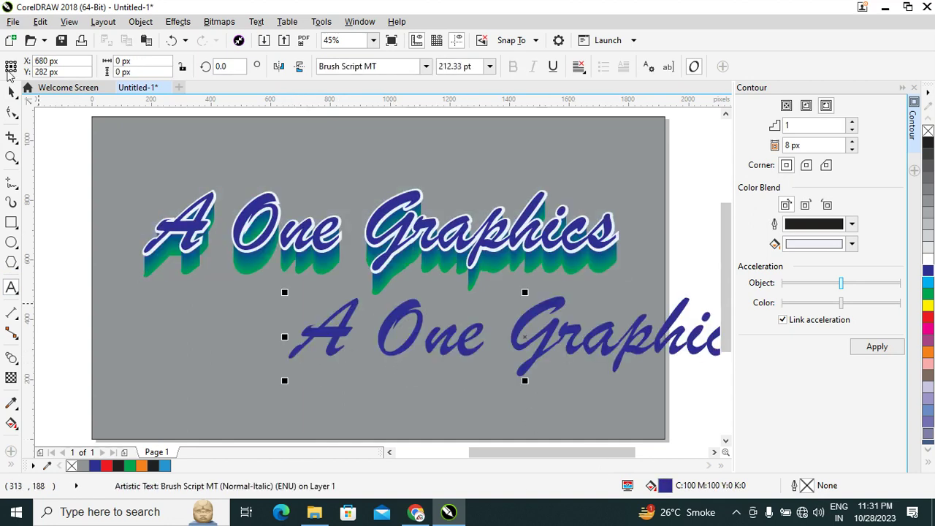
mouse_move(606, 335)
left_mouse_down()
mouse_move(457, 369)
mouse_move(473, 373)
left_mouse_up()
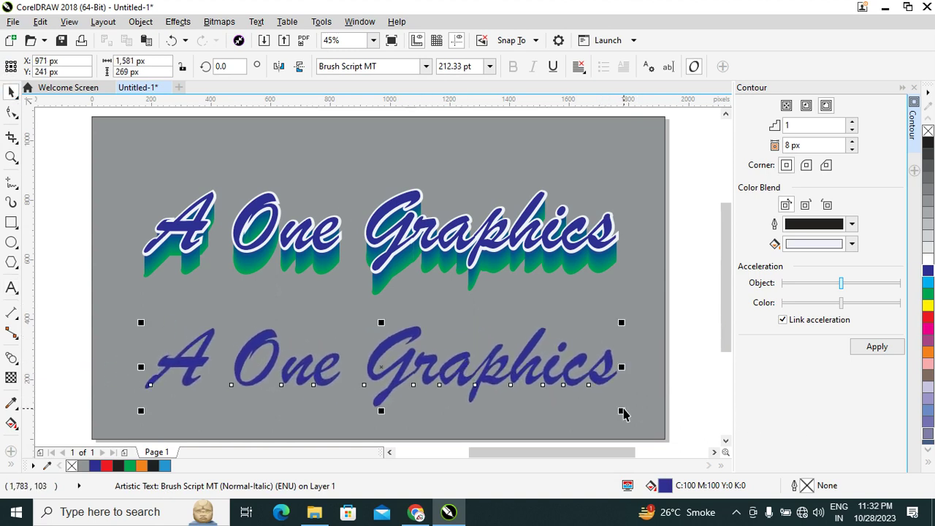
left_click_drag(612, 413, 555, 400)
left_click(650, 391, "shift")
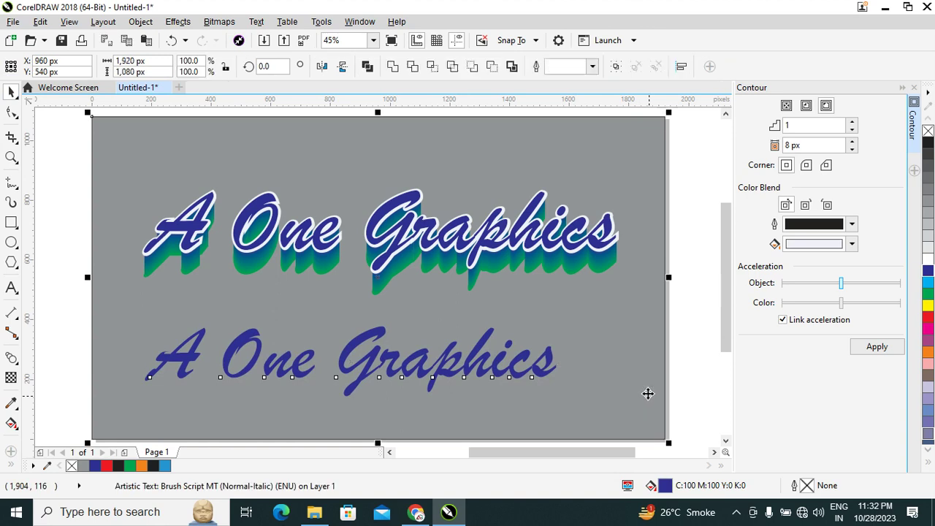
key("c")
left_click(589, 360)
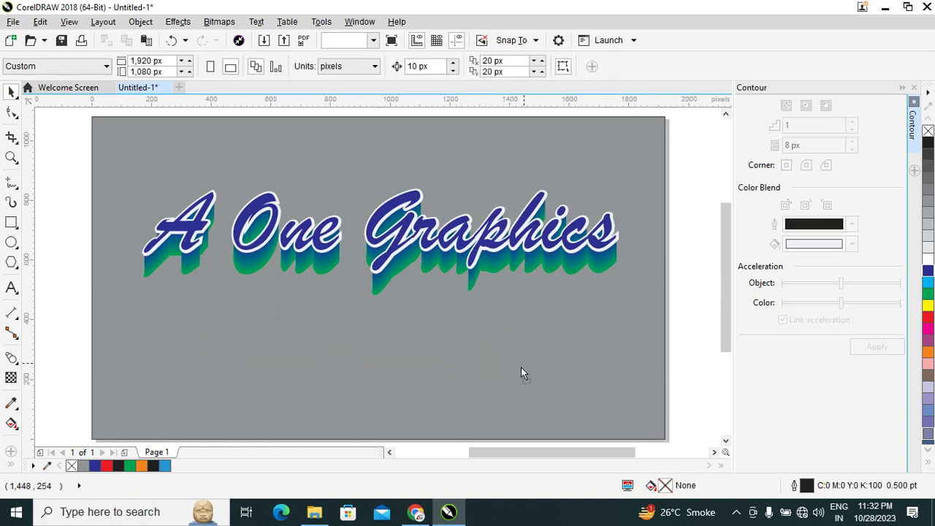
left_click_drag(521, 367, 521, 375)
Set the lower copy's font to Swis721 Cn BT and scale it to about 82%
left_click(520, 375)
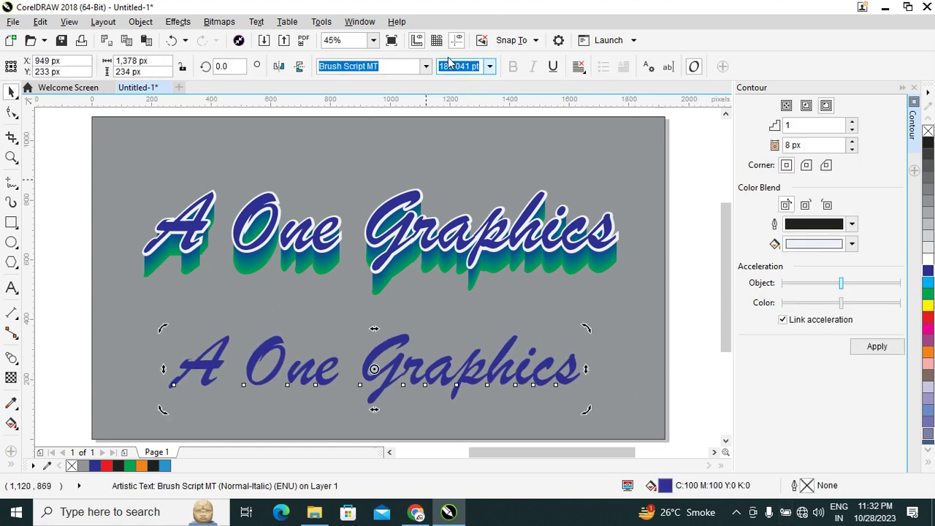
left_click(426, 66)
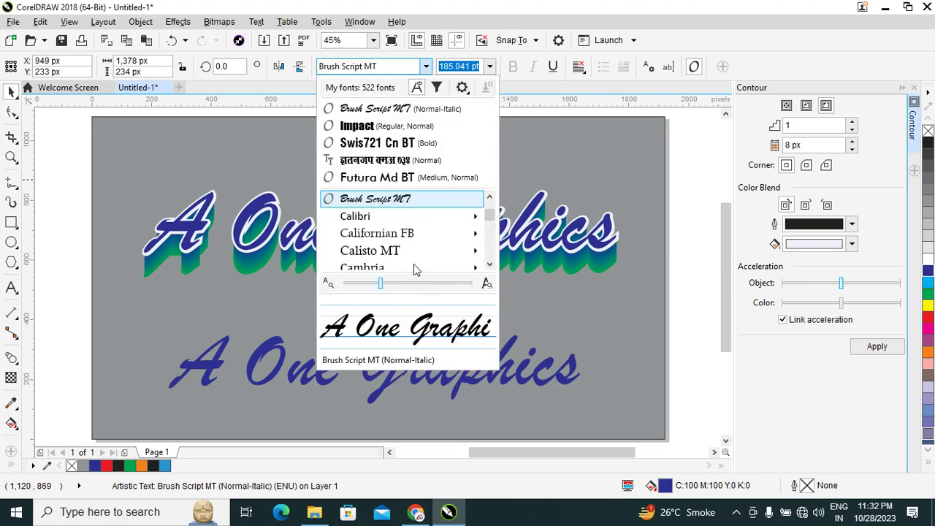
left_click(370, 144)
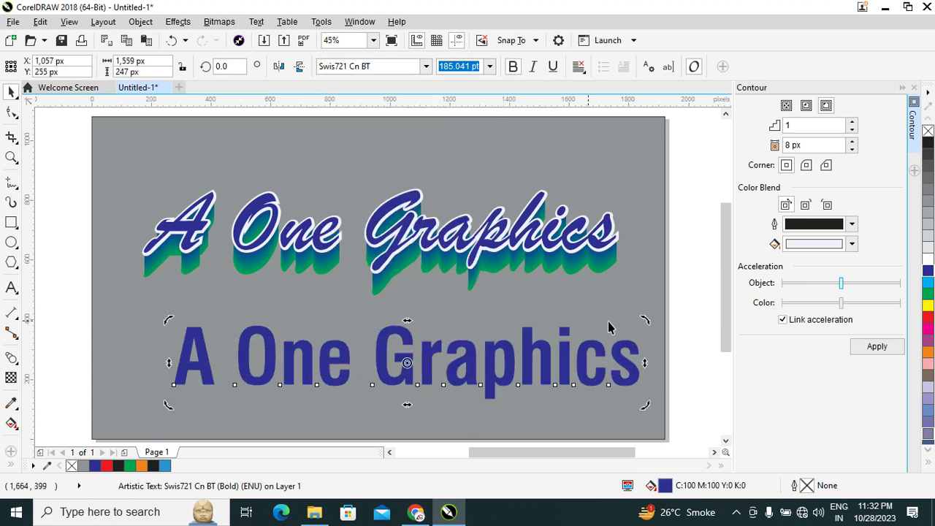
left_click(696, 278)
left_click(599, 361)
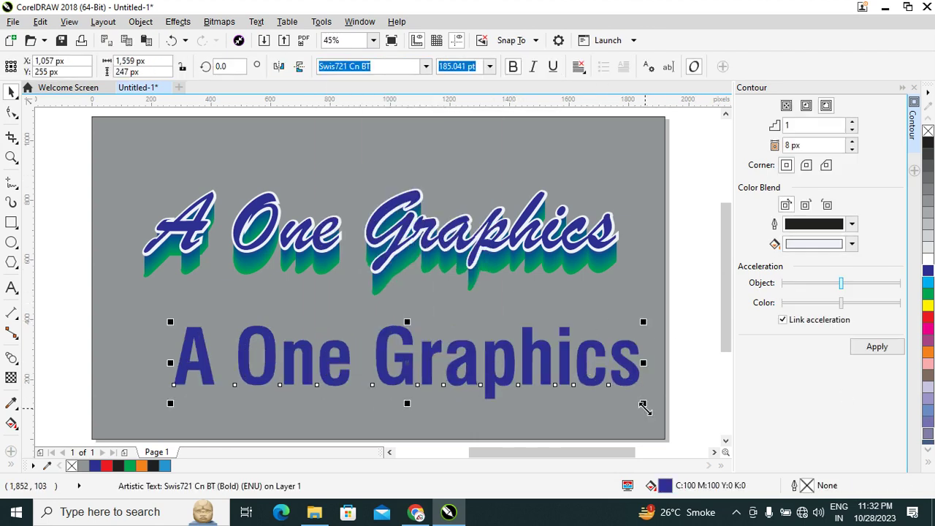
left_click_drag(603, 408, 560, 407)
left_click(612, 352, "shift")
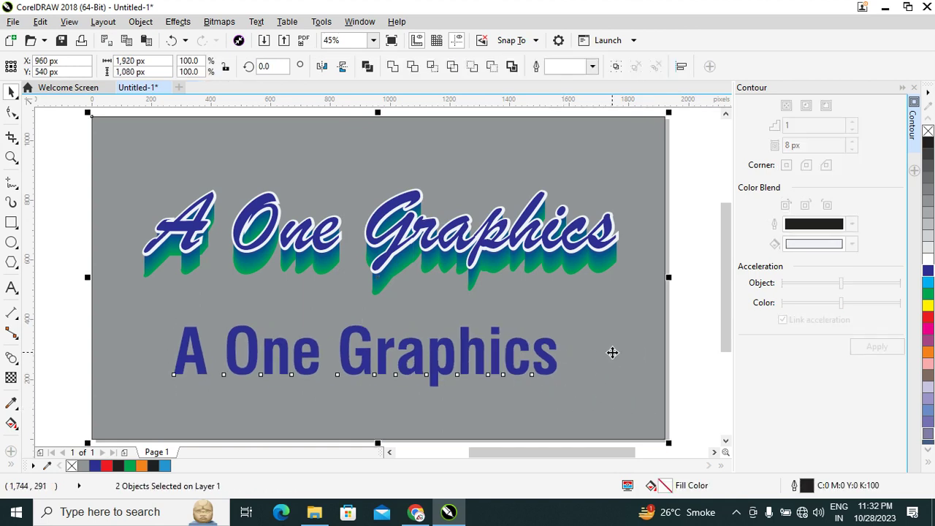
Draw a long rectangle and PowerClip it inside the centred lower Swis721 text
key("c")
left_click(723, 367)
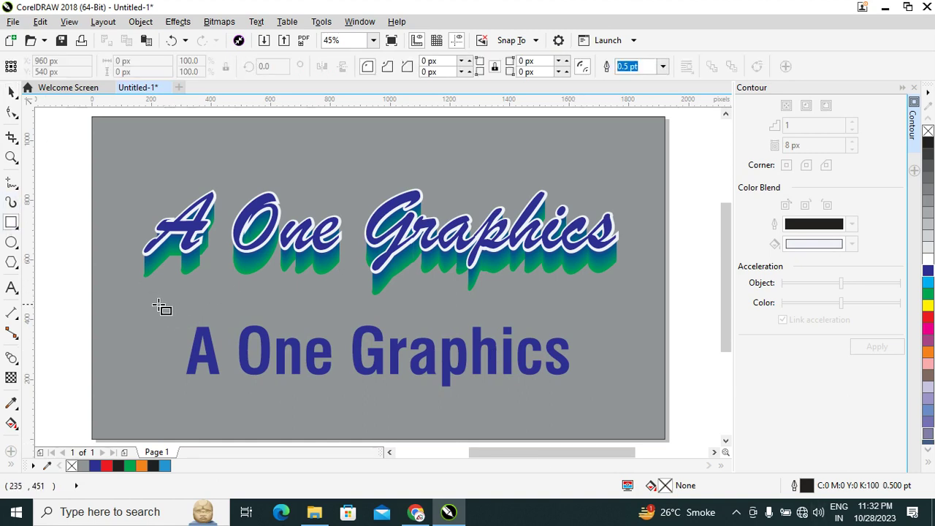
left_click_drag(159, 304, 598, 340)
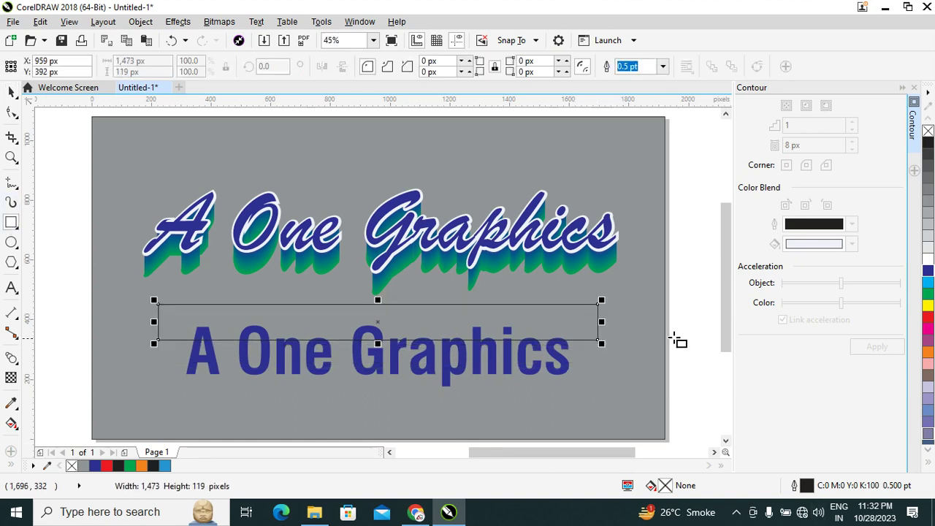
left_click(11, 93)
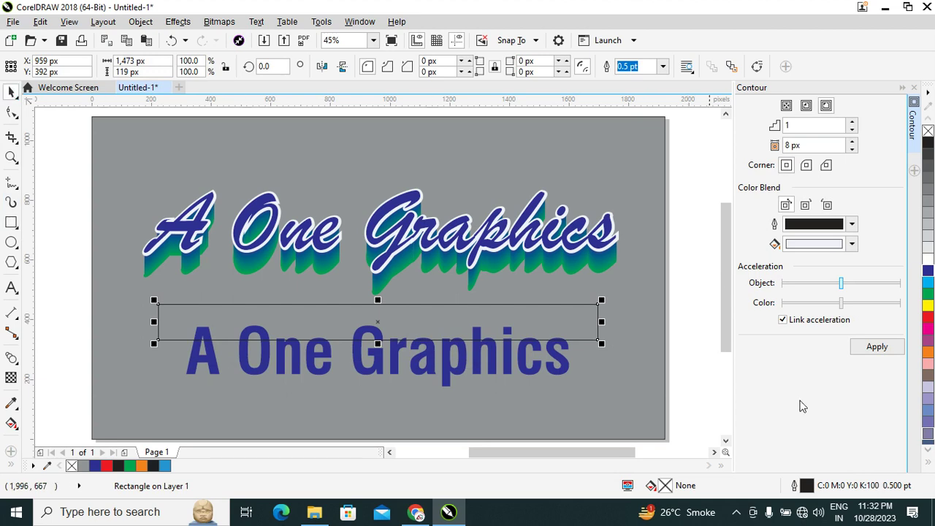
left_click(141, 22)
mouse_move(201, 140)
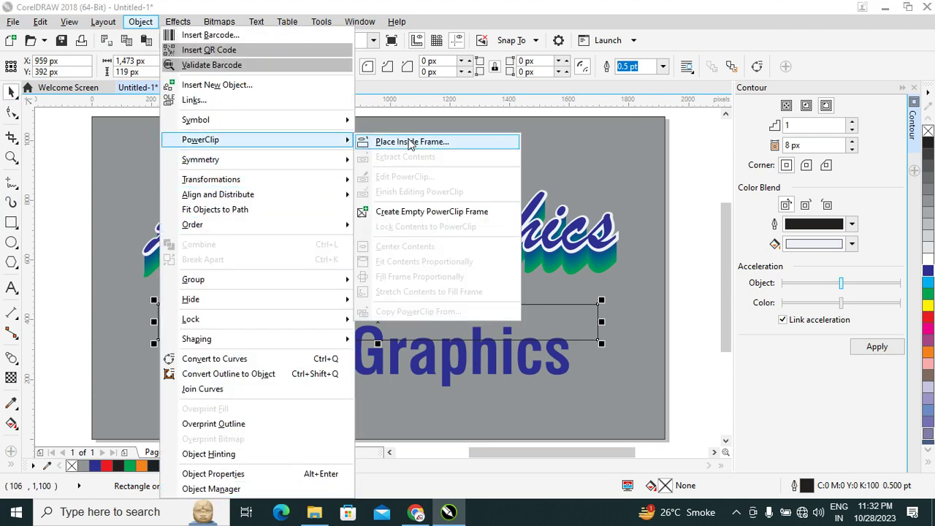
left_click(410, 142)
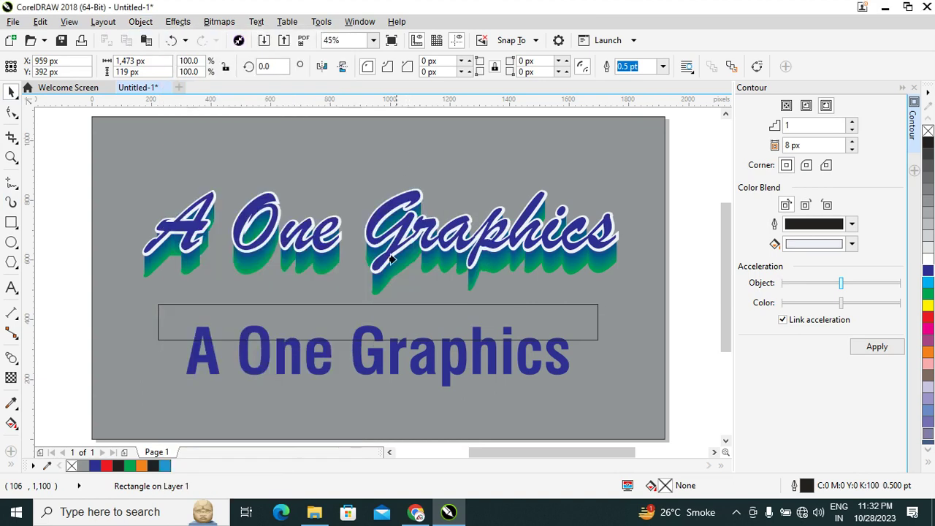
left_click(206, 351)
Inside the PowerClip, move the rectangle down over the letters and fill it cyan
left_click(700, 350)
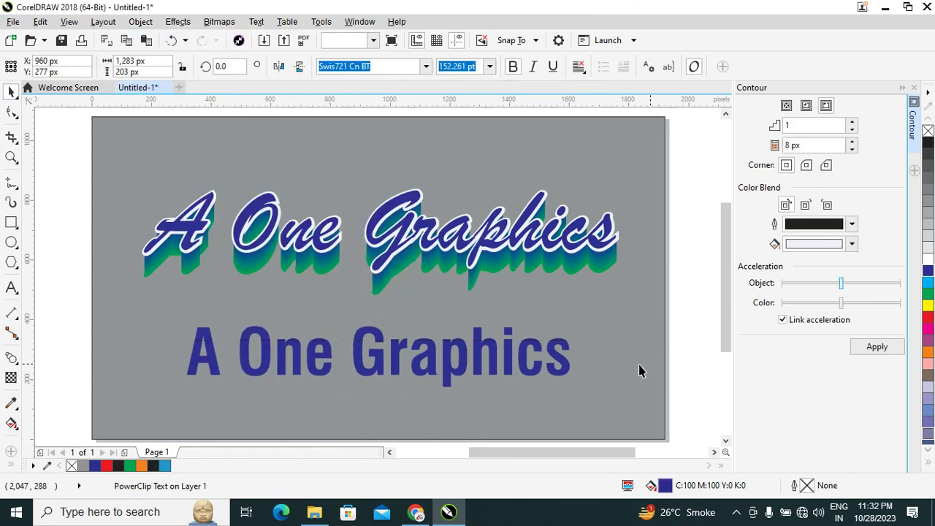
left_click(563, 367)
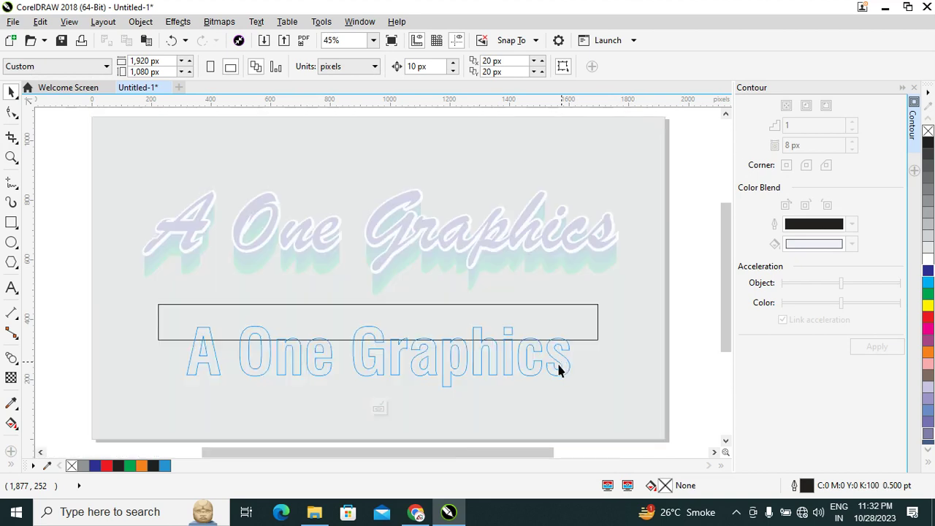
left_click(567, 323)
left_click_drag(570, 342, 567, 362)
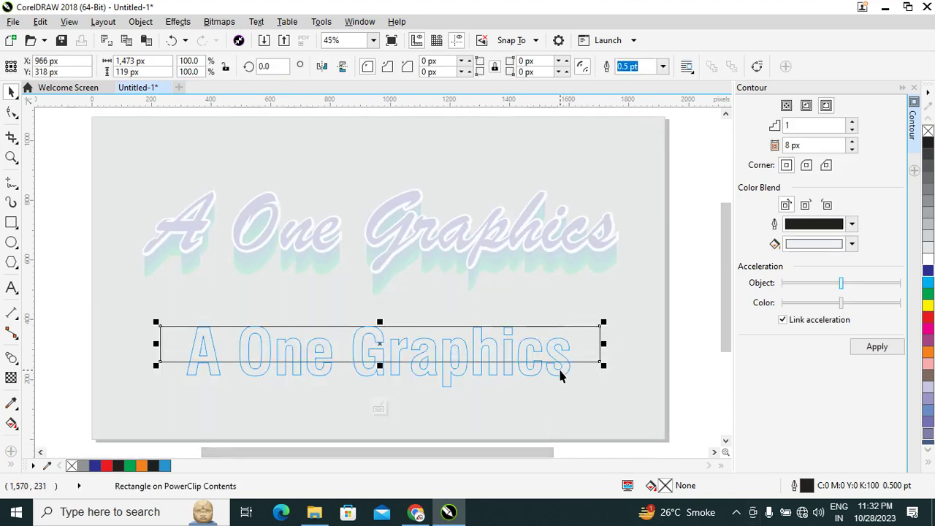
left_click(694, 349)
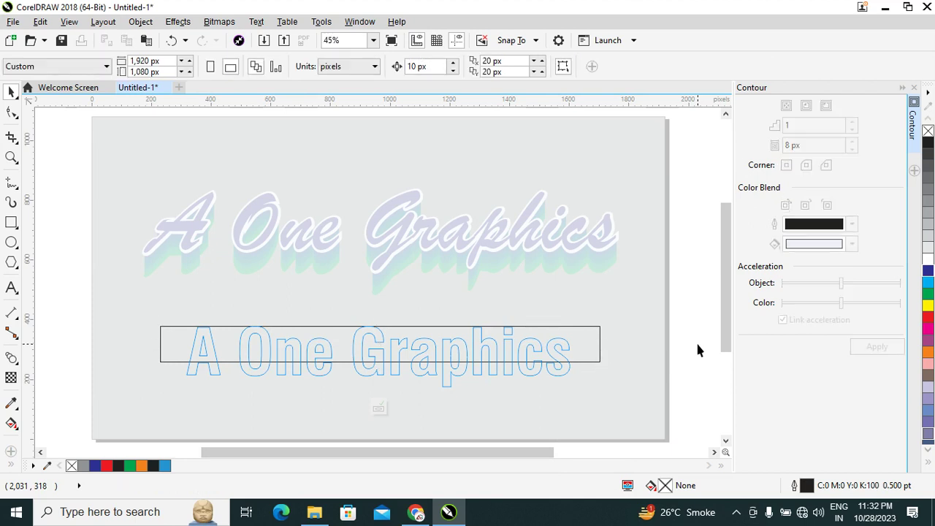
left_click(584, 355)
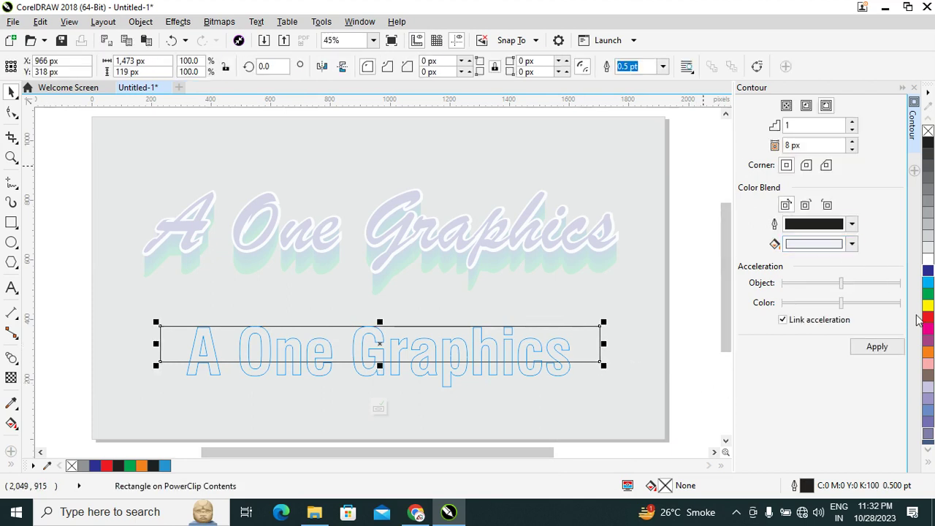
left_click(928, 283)
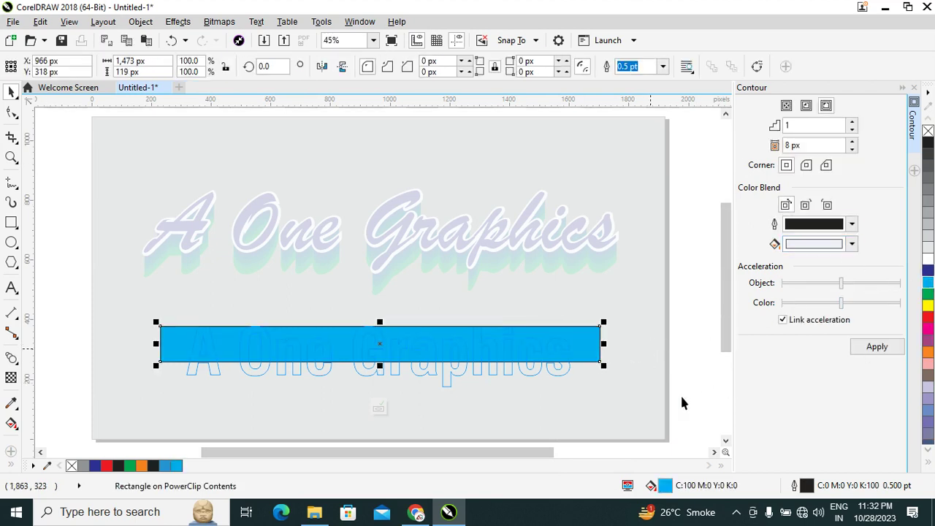
Give the cyan rectangle a vertical linear transparency fading toward the bottom, then finish editing
left_click(14, 361)
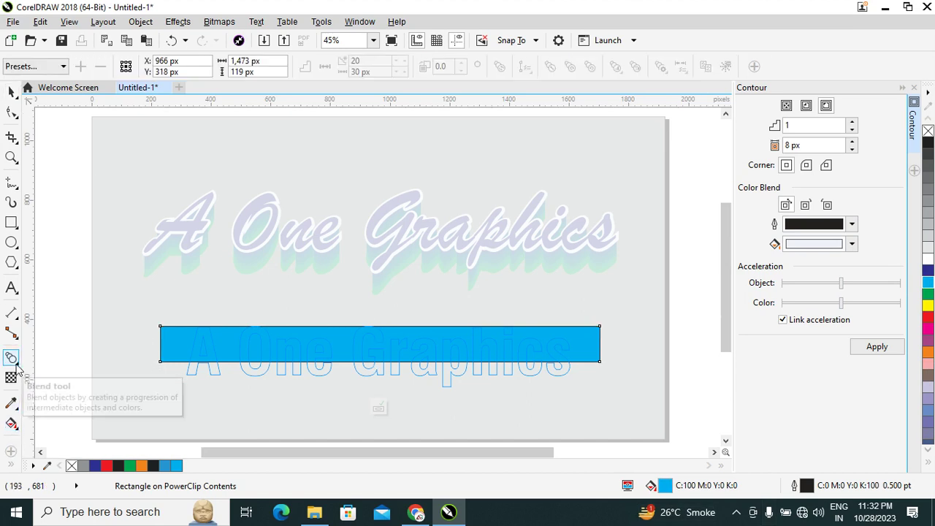
left_click(17, 365)
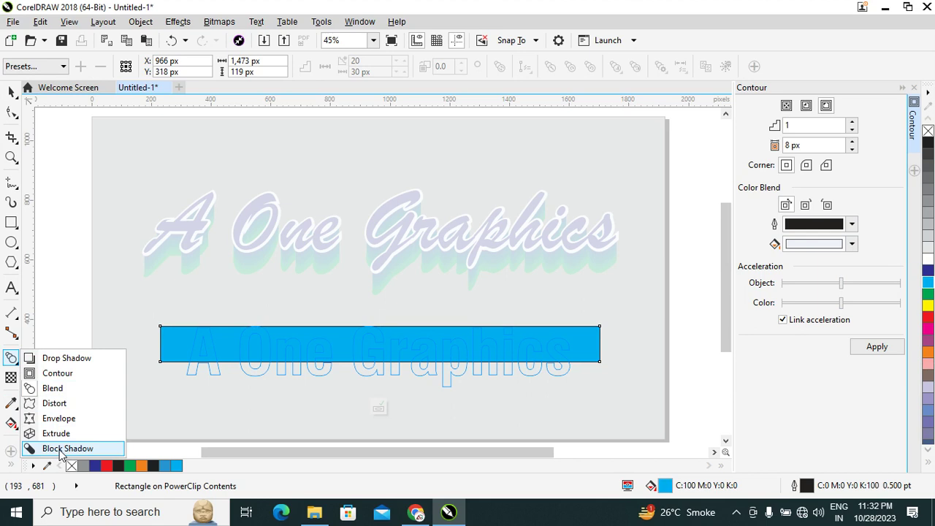
left_click(10, 377)
mouse_move(386, 326)
left_mouse_down()
mouse_move(393, 362)
mouse_move(383, 365)
left_mouse_up()
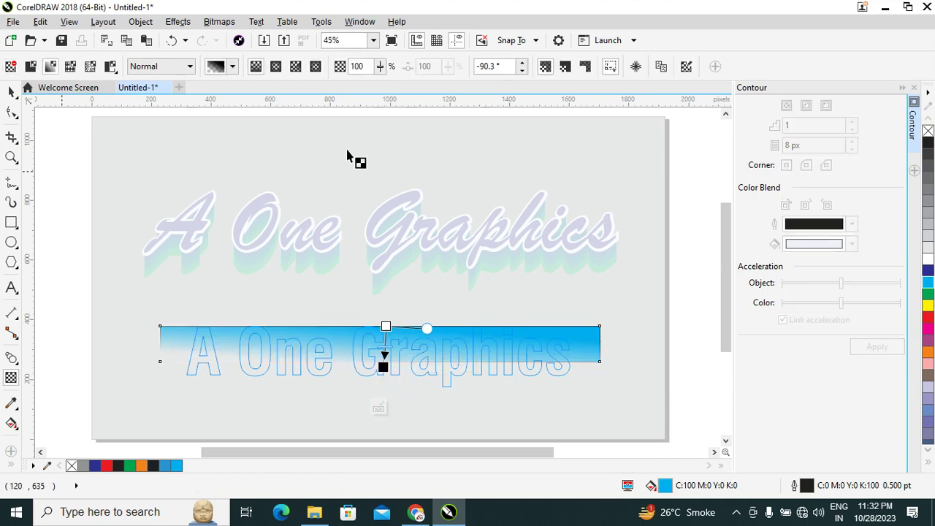
left_click(386, 365)
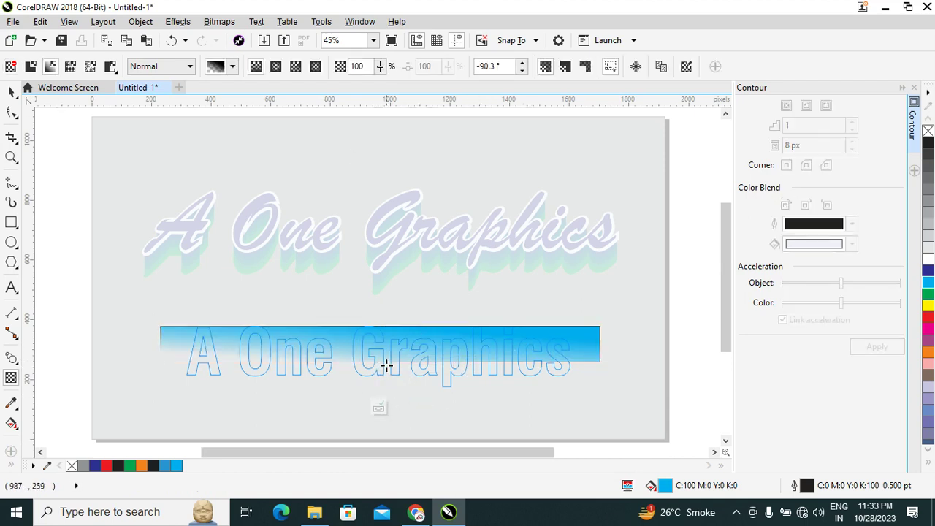
left_click_drag(386, 366, 386, 361)
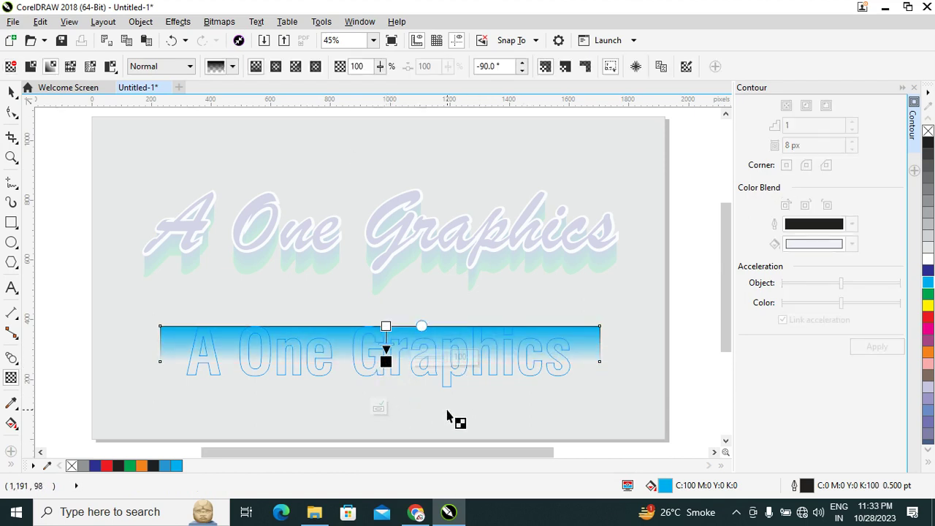
left_click(10, 91)
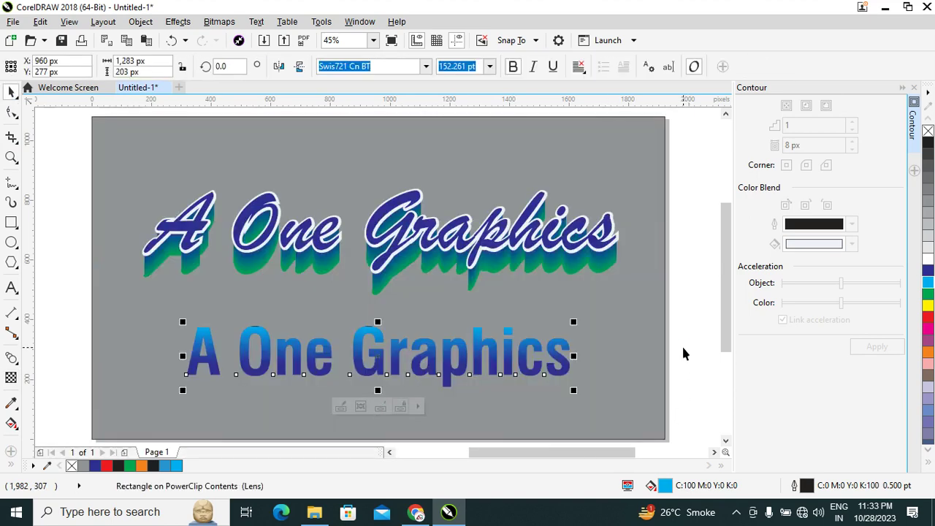
left_click(683, 348)
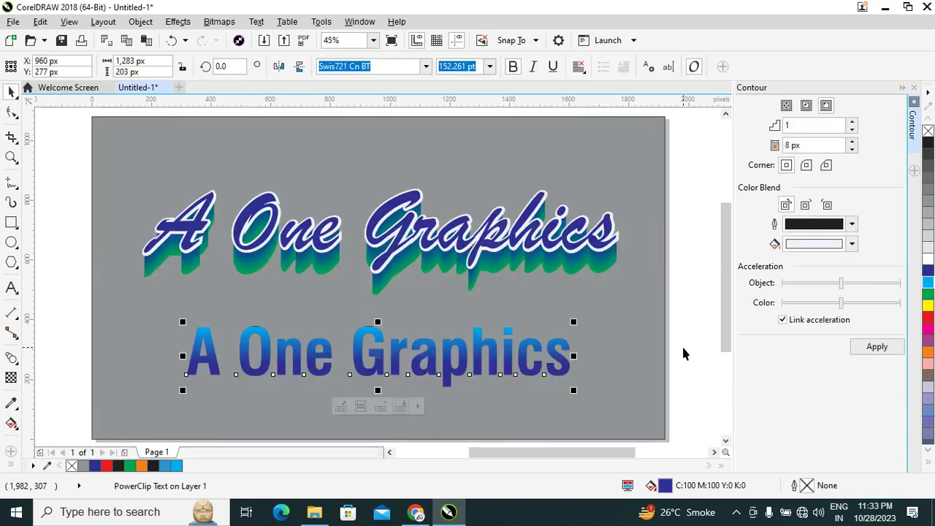
Apply a white 8 px, 1-step outside contour to the lower gradient Swis721 title
left_click(683, 350)
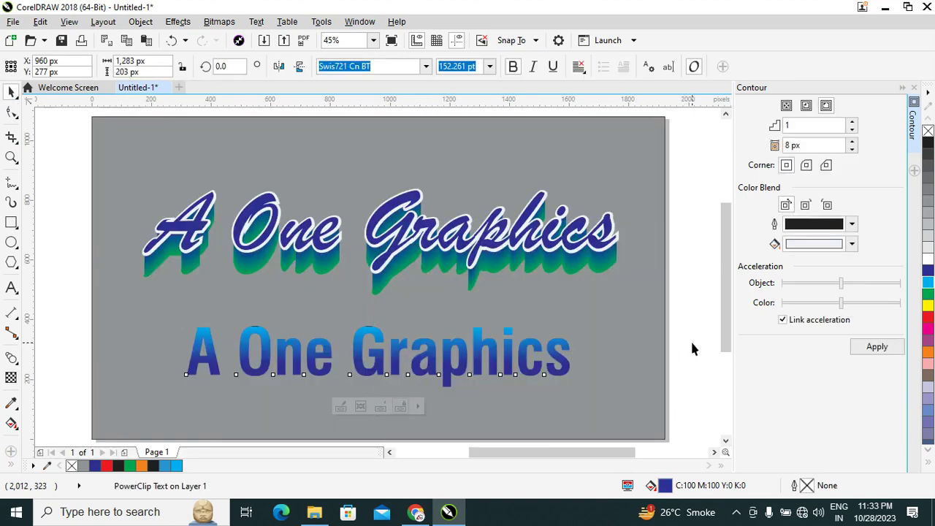
left_click(522, 364)
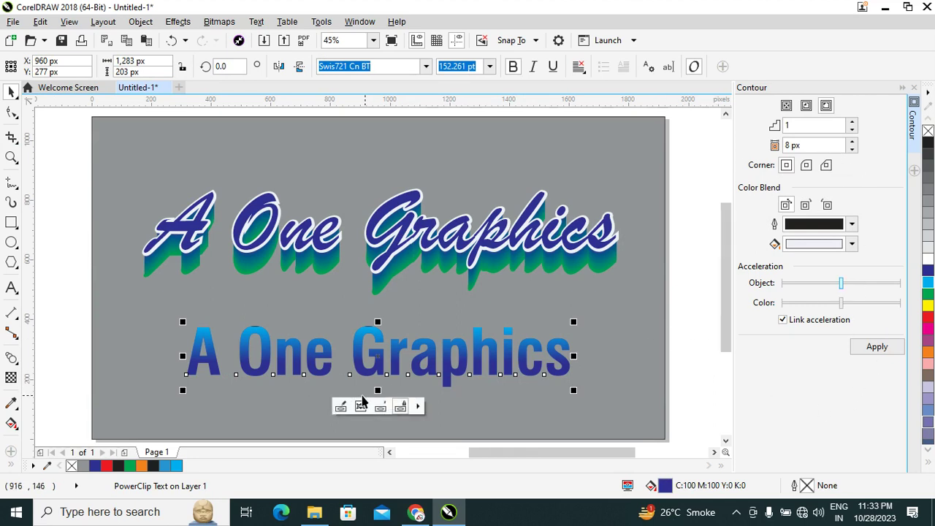
left_click(508, 359)
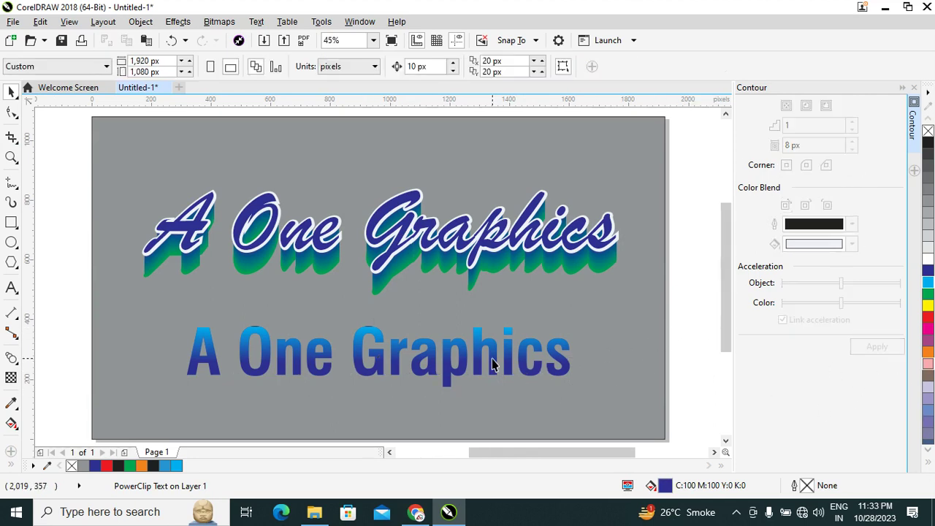
left_click(491, 359)
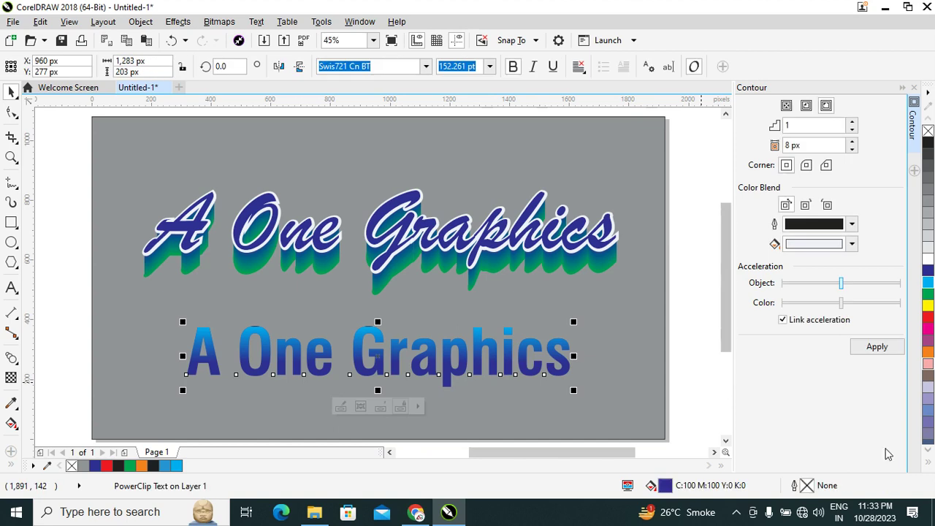
left_click(674, 327)
left_click(527, 365)
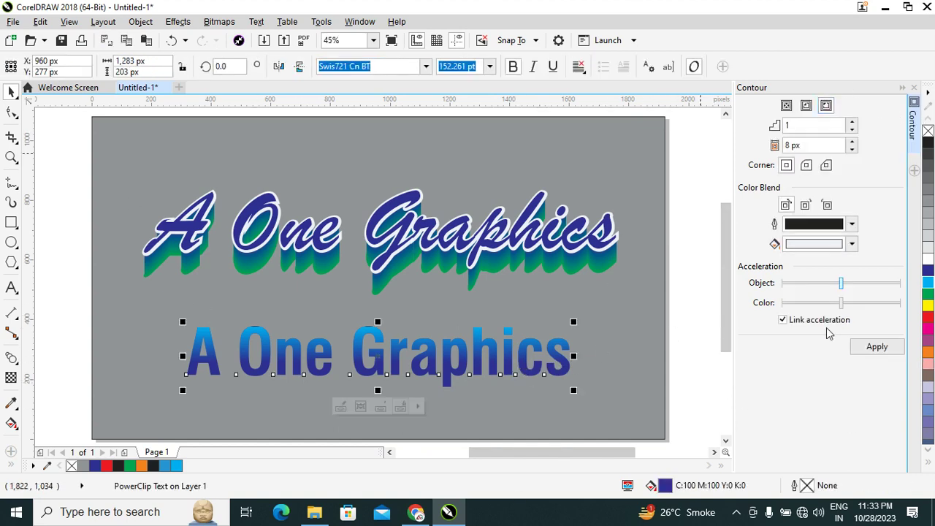
left_click(876, 347)
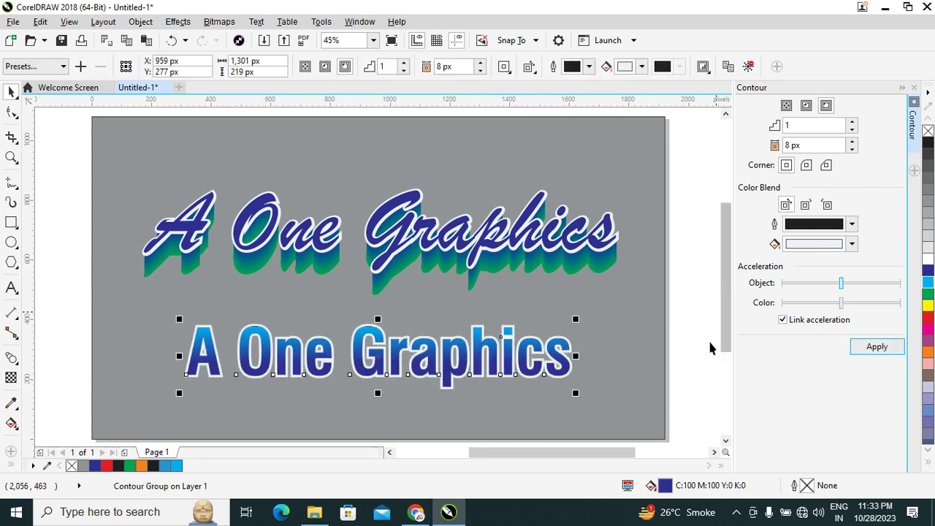
left_click(683, 347)
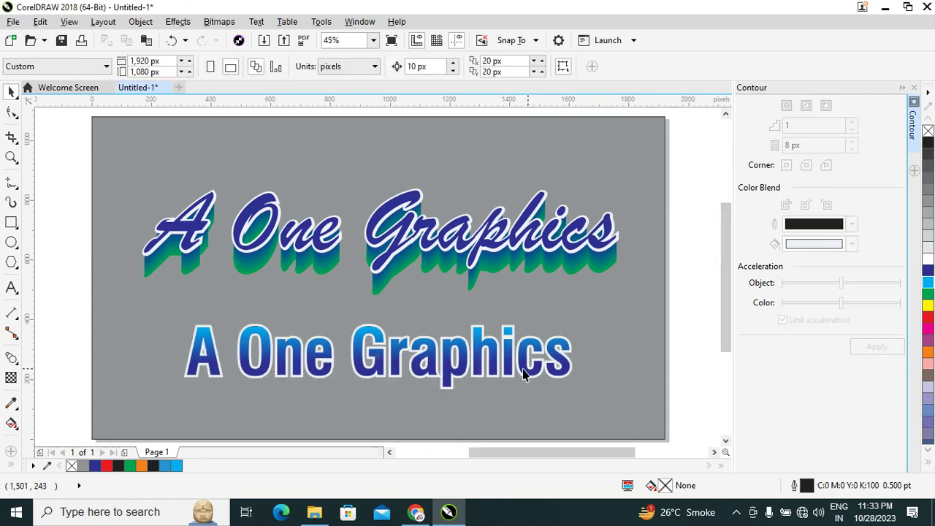
left_click(477, 367)
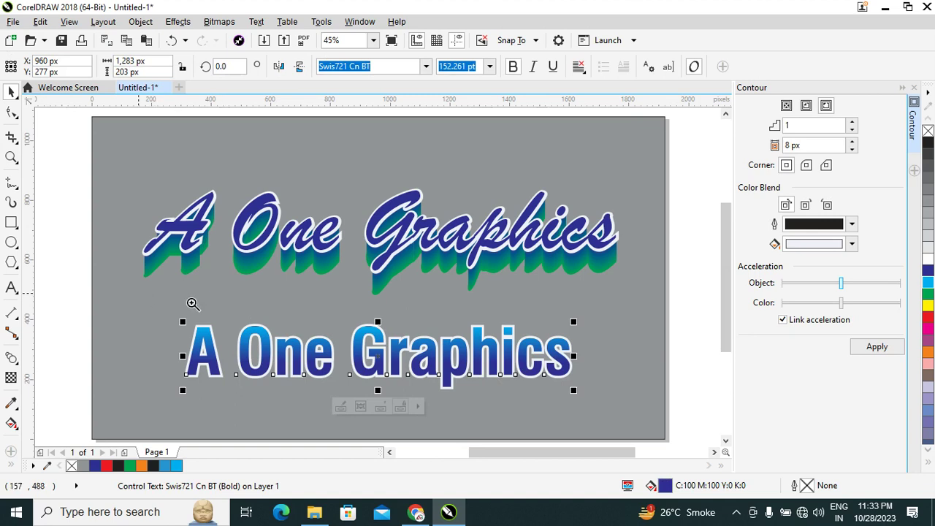
Drop a copy just below the title and move its gradient rectangle out, leaving solid dark blue
scroll(629, 432, "up", 2)
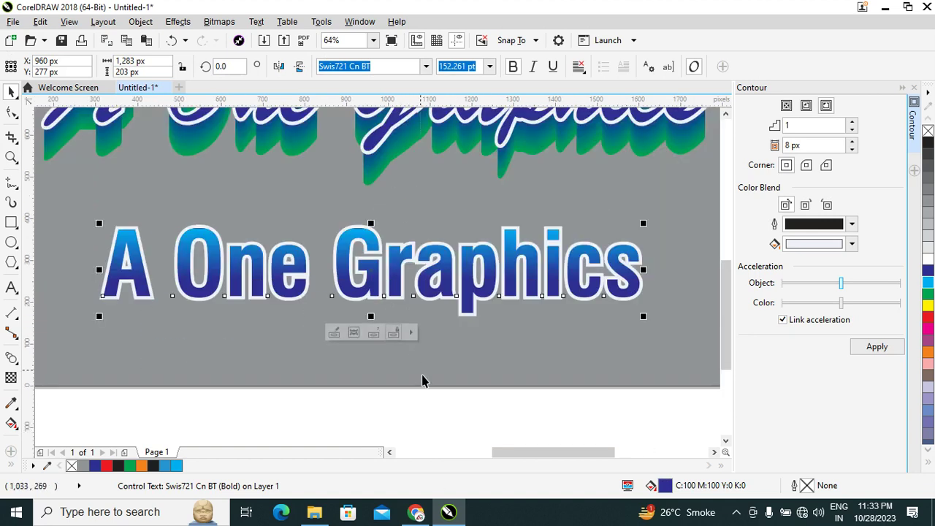
left_click(18, 365)
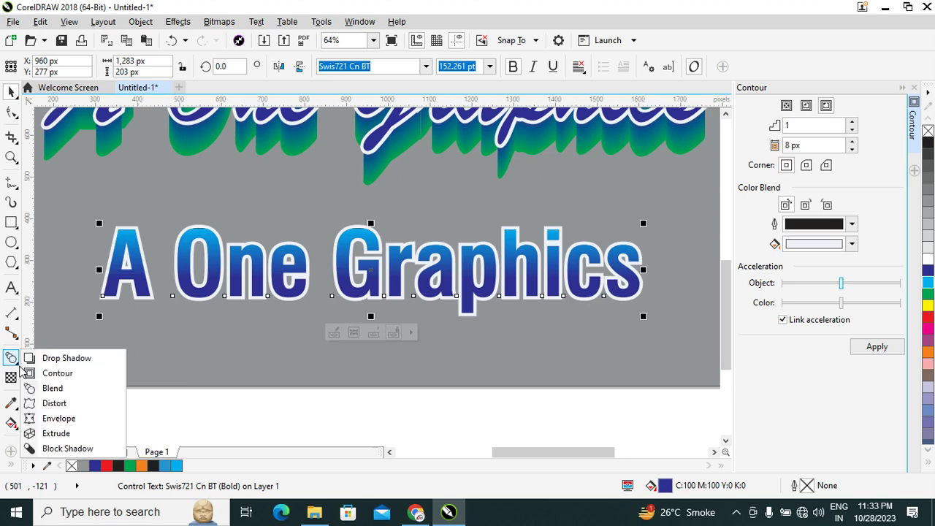
left_click(442, 264)
left_click_drag(496, 296, 490, 351)
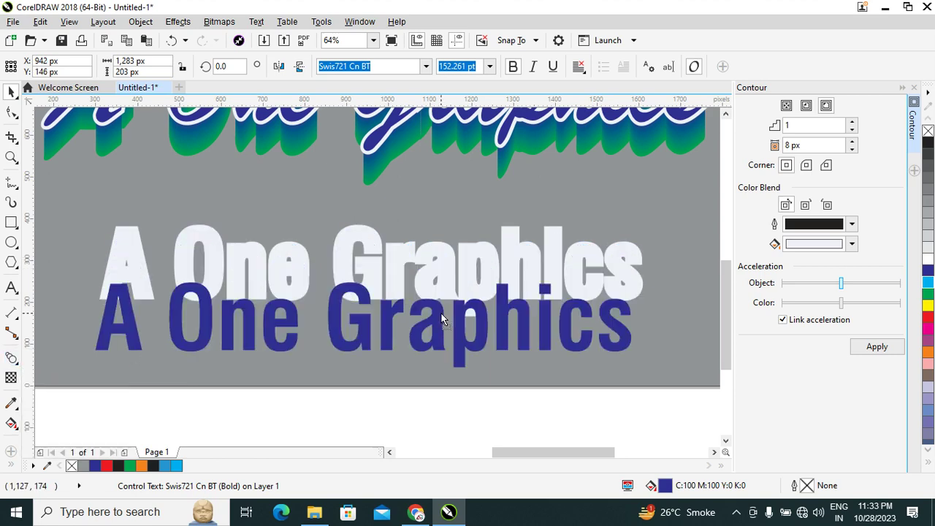
left_click(493, 276)
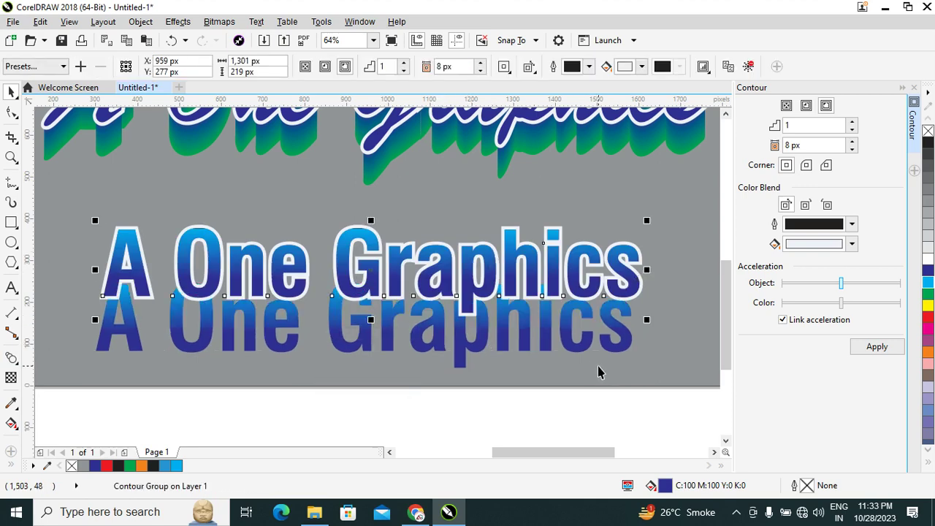
left_click(633, 417)
double_click(616, 332)
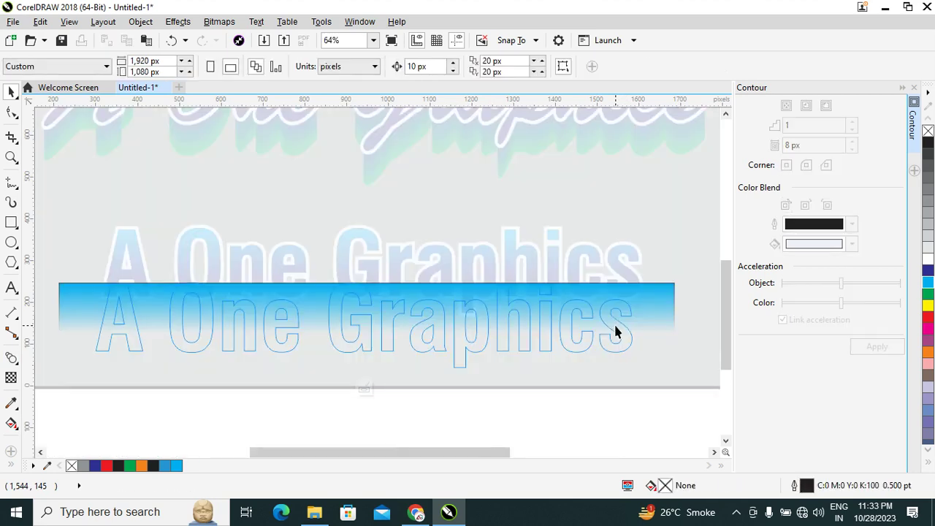
left_click_drag(643, 311, 638, 211)
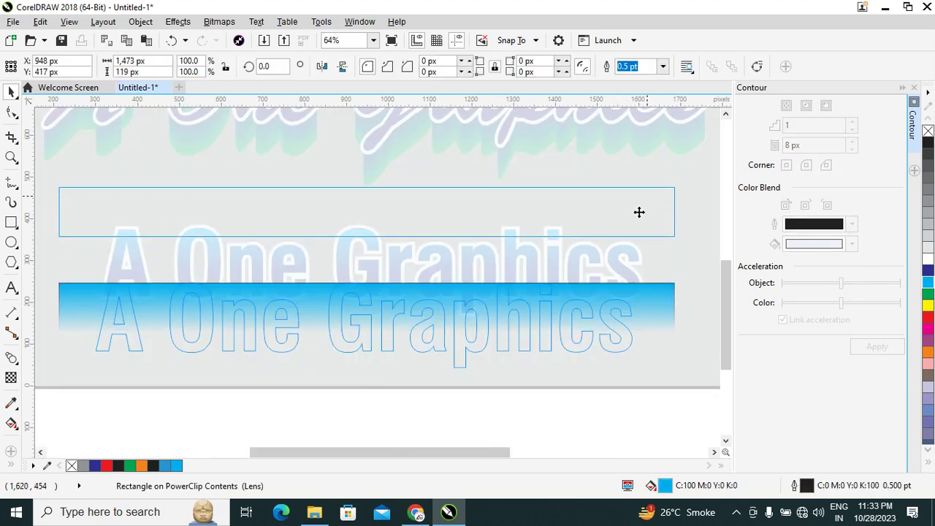
left_click(641, 409)
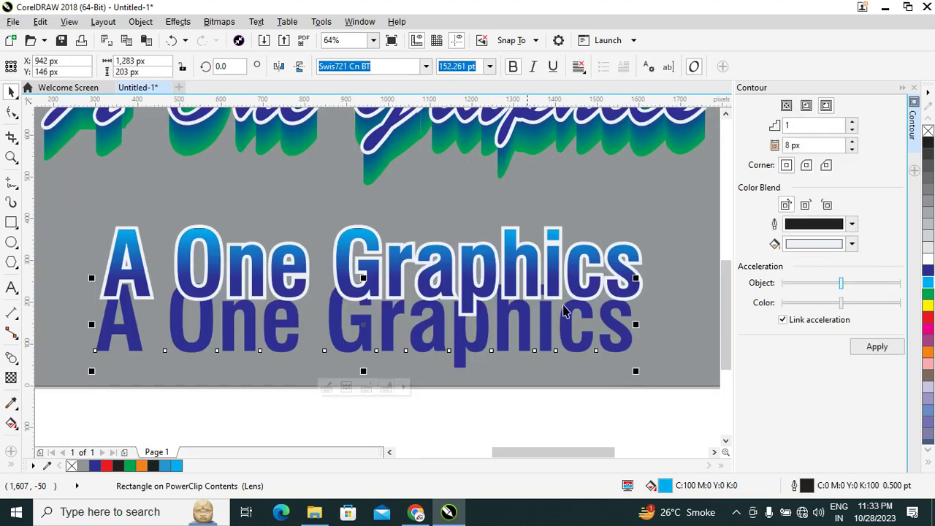
Blend the dark-blue copy up into the contoured title, then shift the title down to shorten the depth
left_click(587, 344)
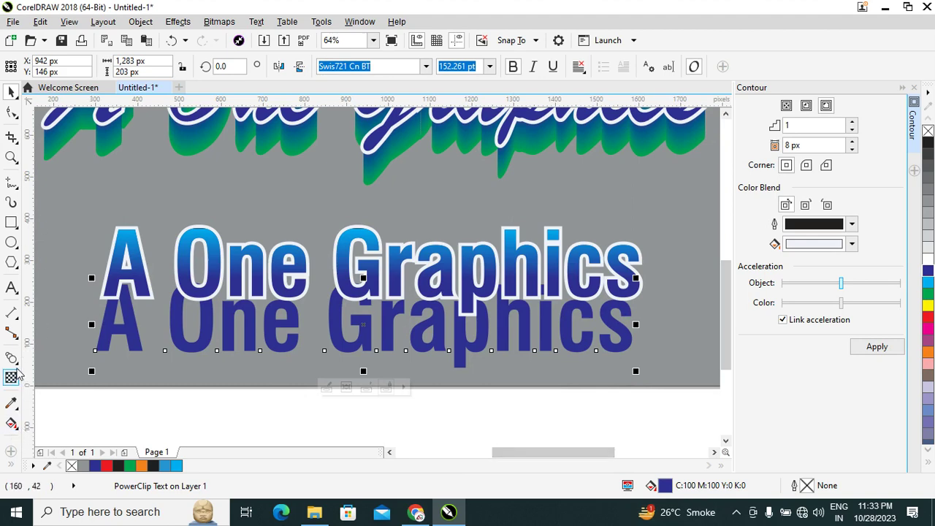
left_click(12, 358)
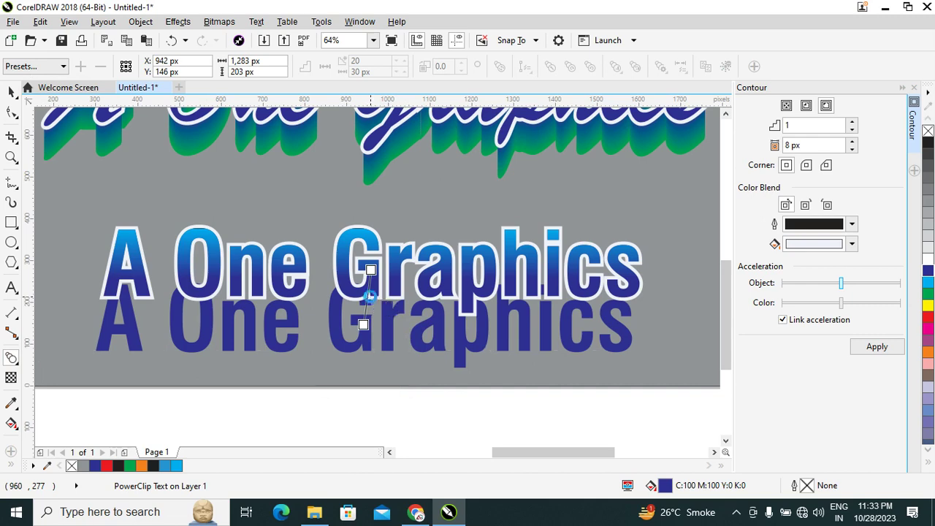
left_click_drag(387, 330, 368, 300)
key("ctrl+z")
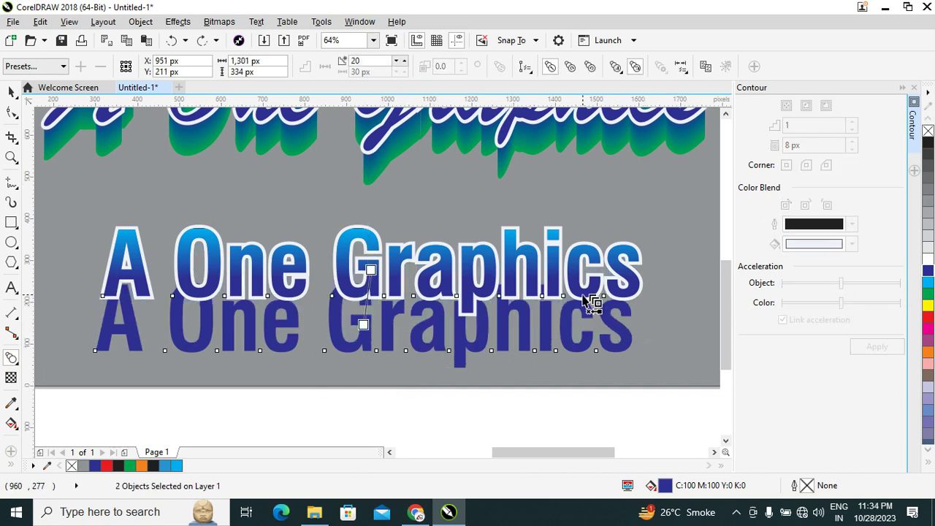
key("ctrl+shift+z")
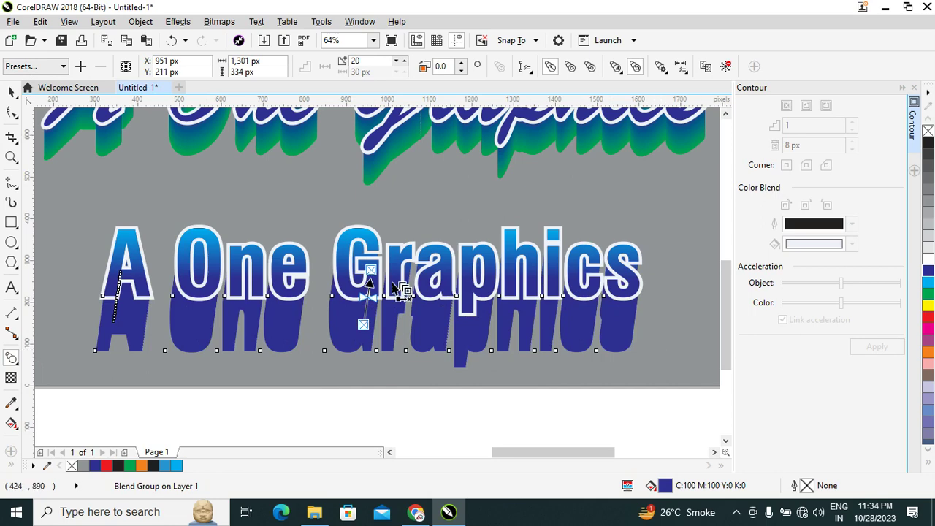
key("ctrl+z")
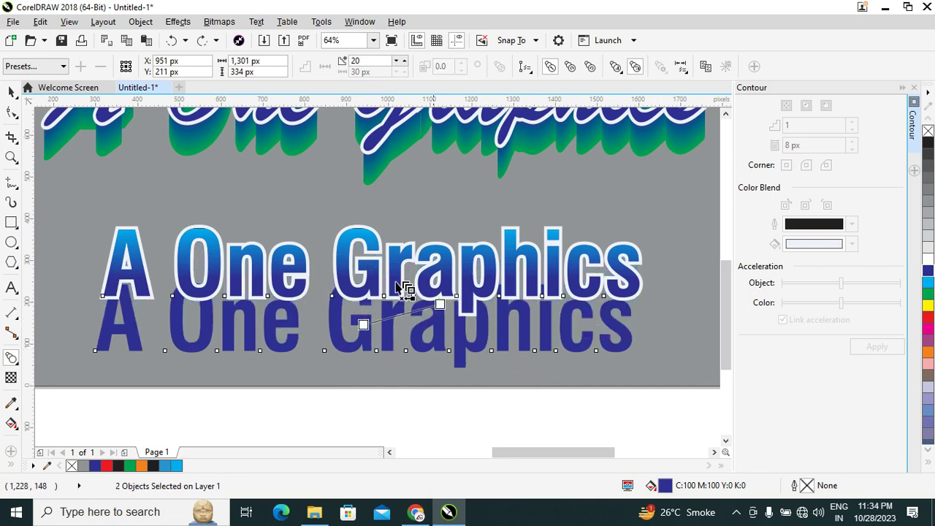
left_click_drag(490, 331, 338, 255)
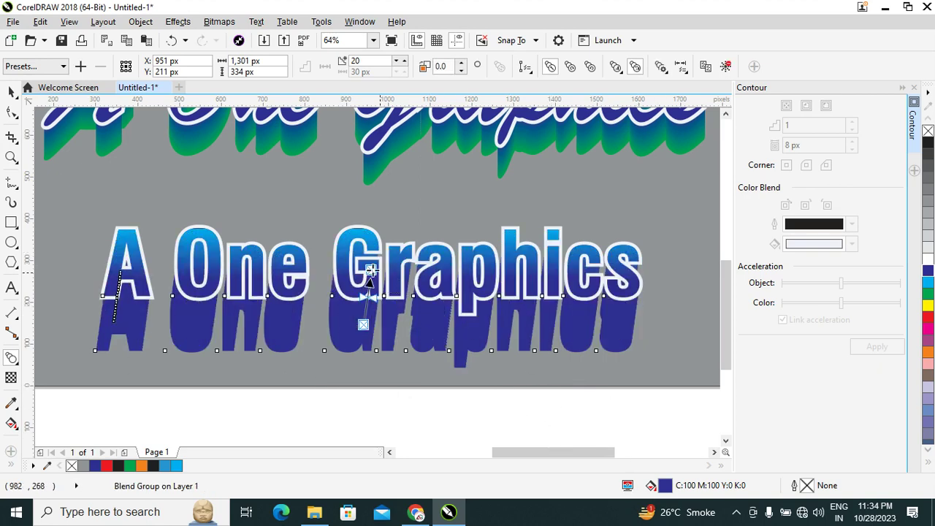
left_click_drag(369, 274, 357, 314)
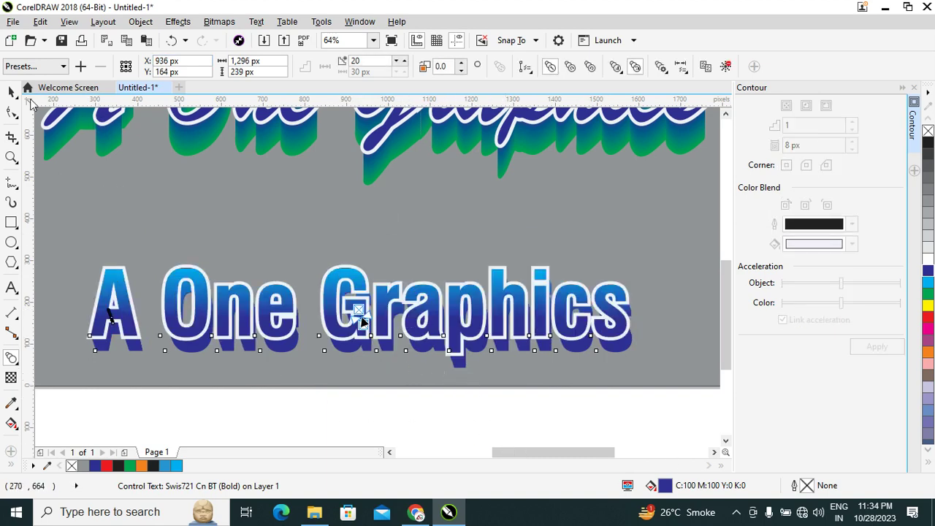
left_click(618, 410)
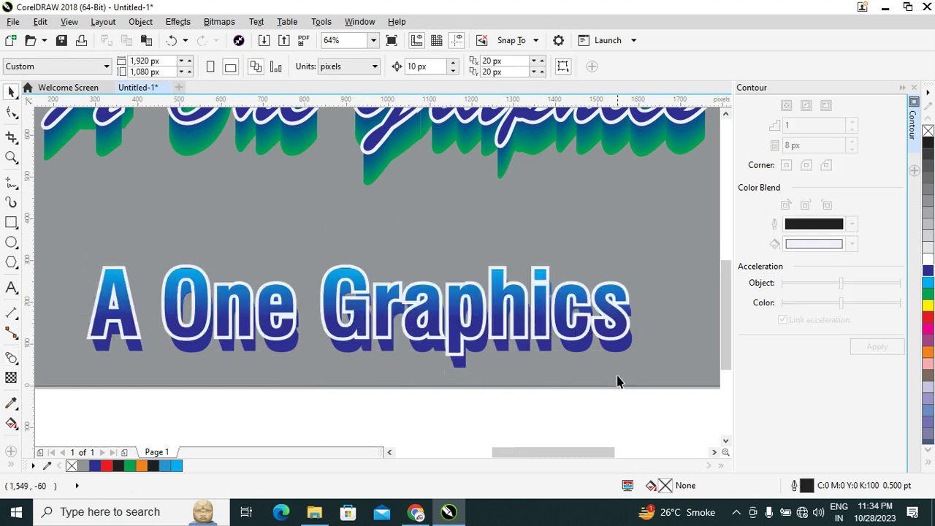
left_click(619, 351)
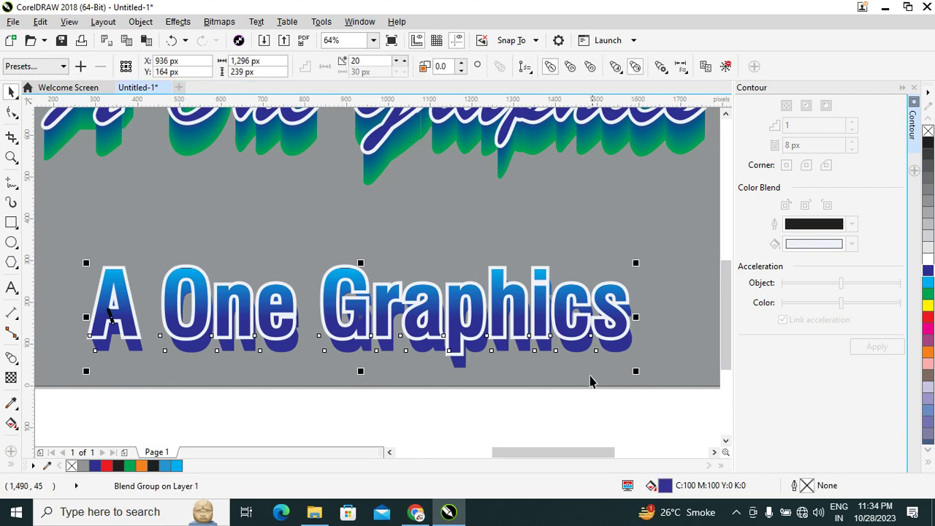
left_click(143, 22)
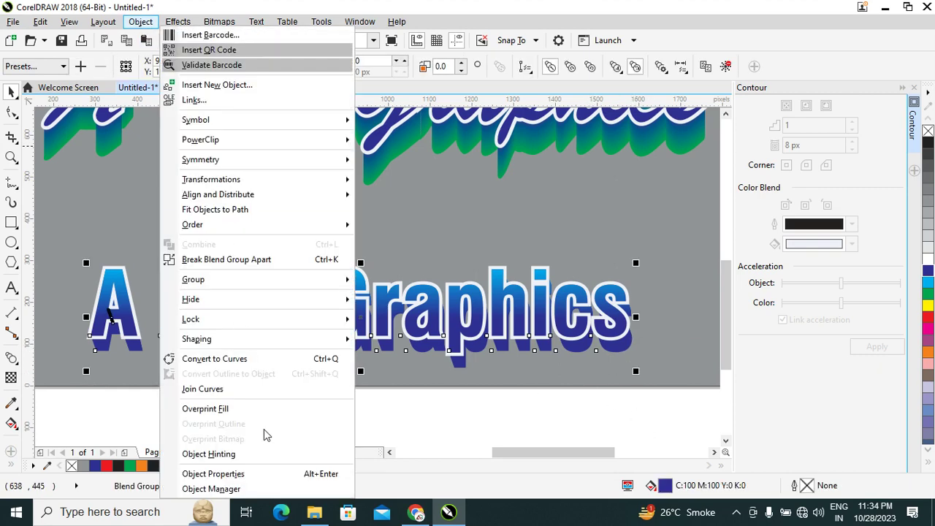
Break the blend apart and recolour the 20 depth steps 10% Black light grey
left_click(212, 261)
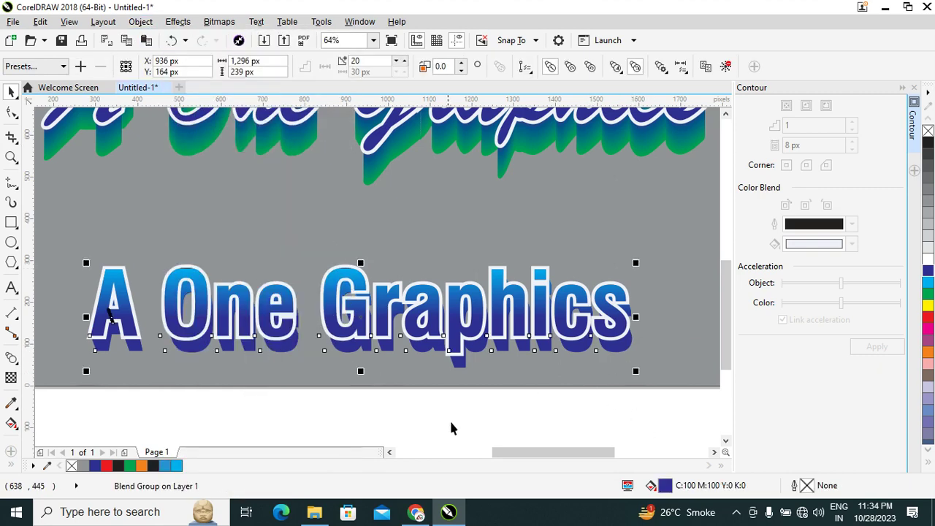
left_click(455, 372)
left_click(480, 343)
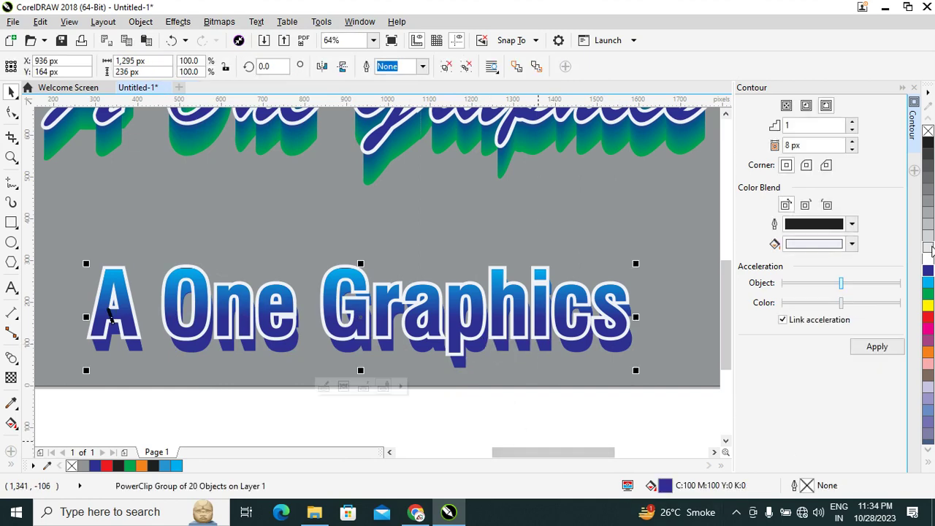
left_click(929, 249)
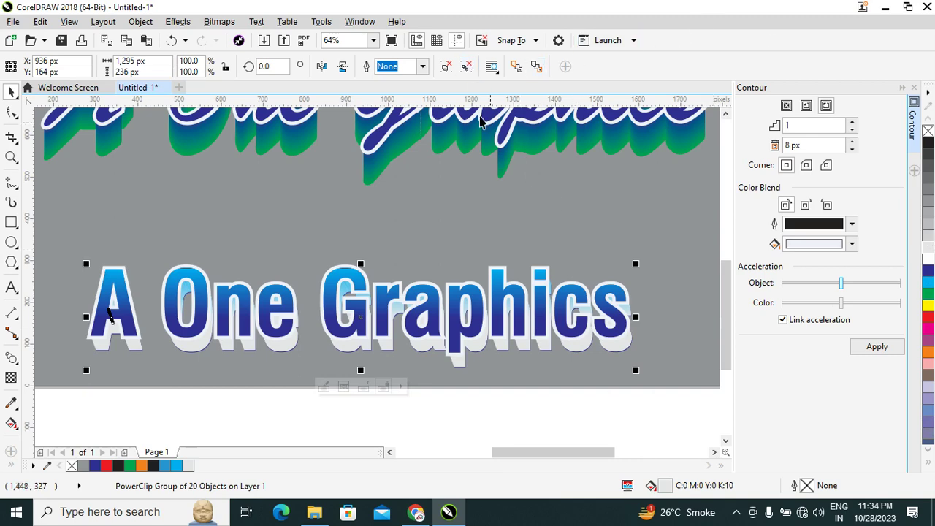
left_click(479, 435)
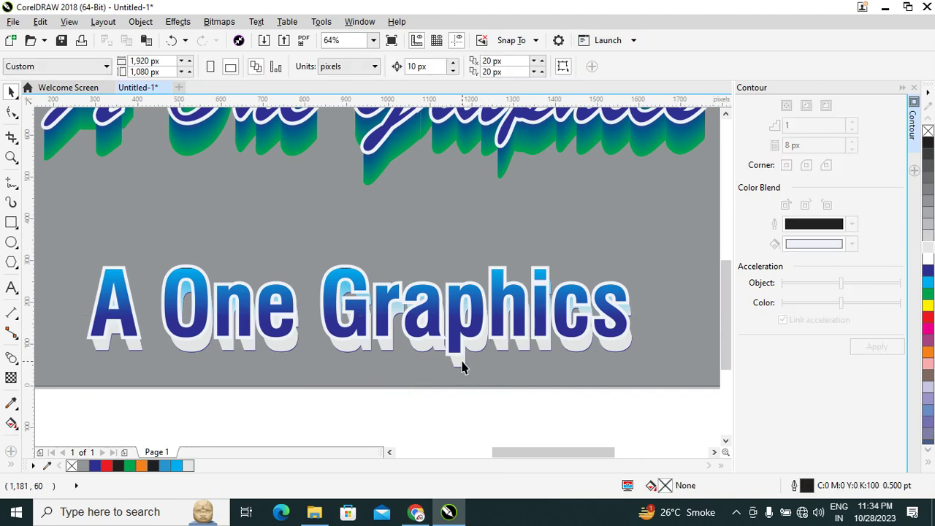
left_click(462, 366)
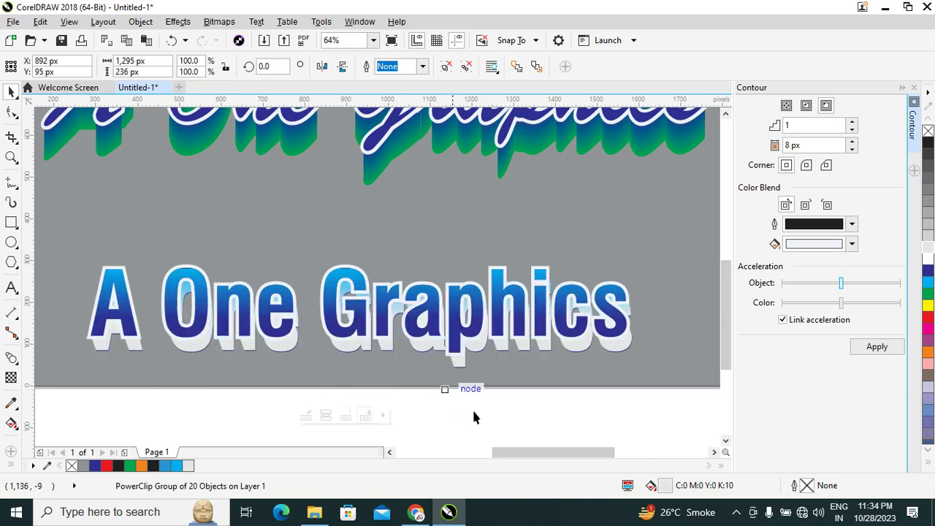
key("ctrl+z")
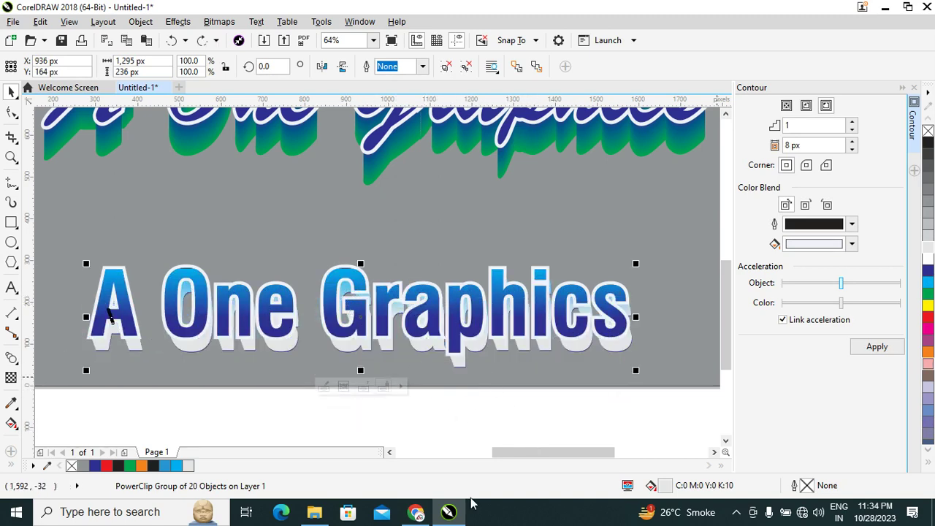
Move the green-shadowed Brush Script title down to sit just above the blue Swis721 title
scroll(639, 371, "down", 3)
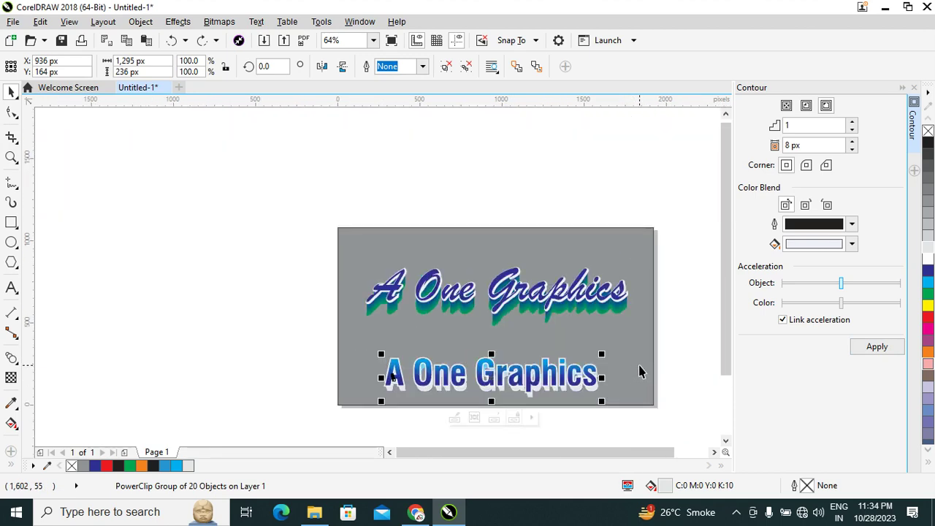
left_click(678, 310)
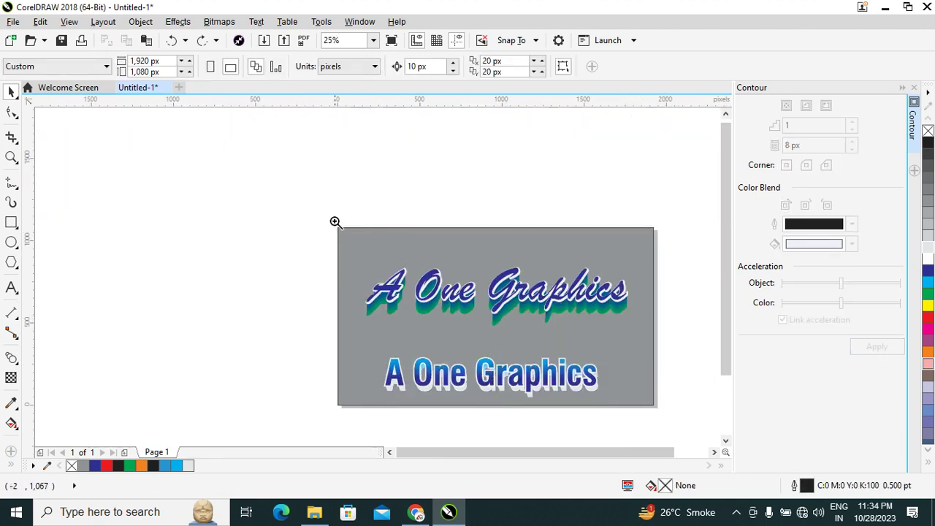
mouse_move(323, 218)
left_mouse_down()
mouse_move(671, 410)
mouse_move(667, 418)
left_mouse_up()
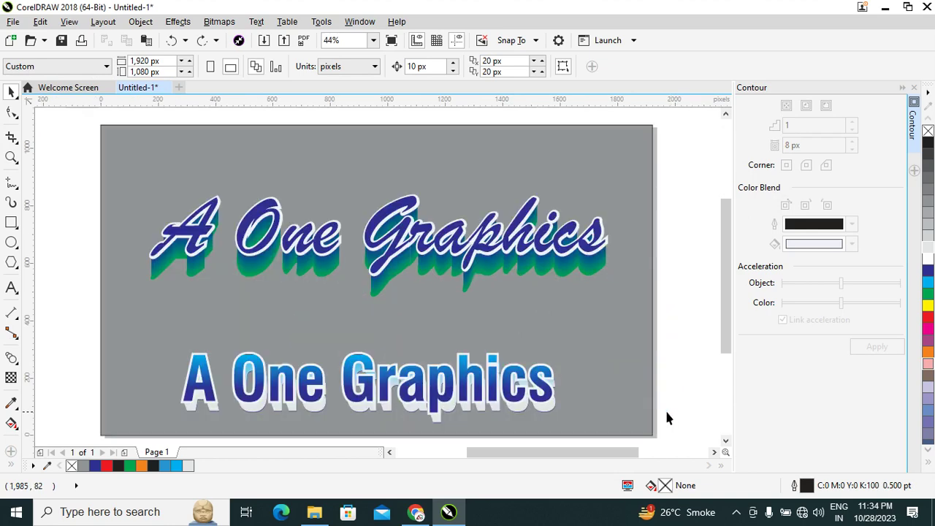
left_click_drag(488, 292, 81, 296)
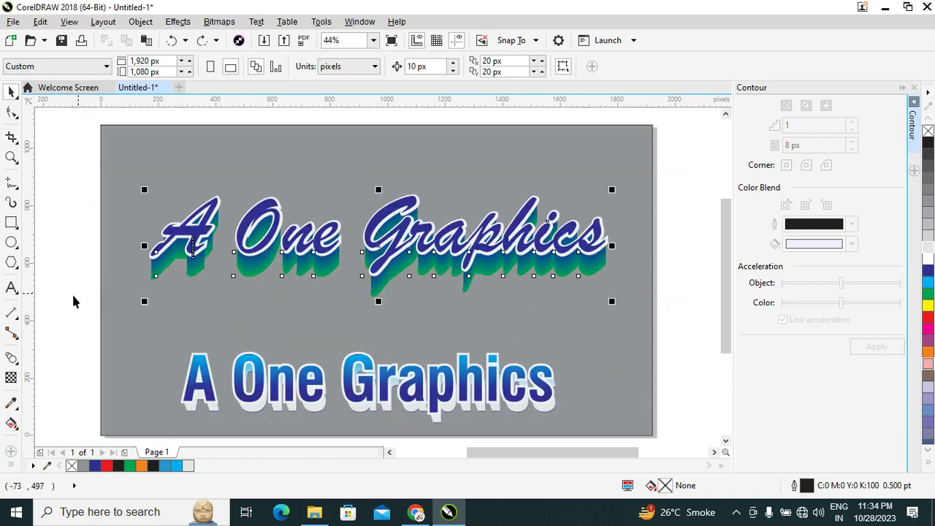
left_click_drag(417, 289, 422, 342)
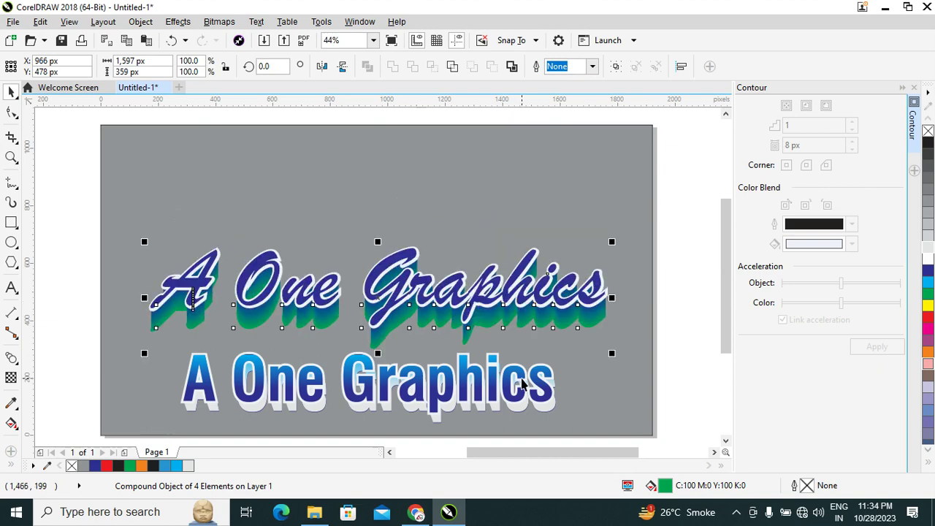
left_click(422, 383)
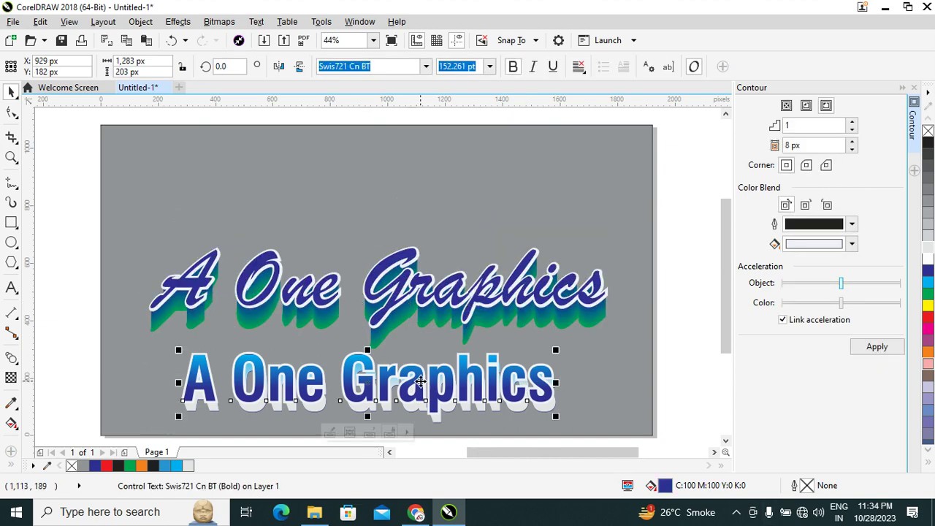
Paste a third 'A One Graphics' text near the page top and shrink it slightly
left_click(12, 288)
left_click(193, 164)
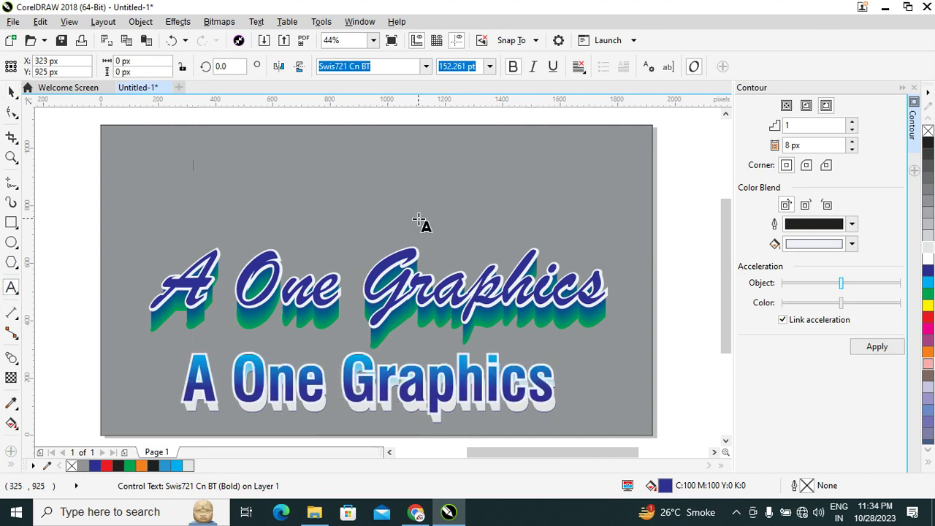
key("ctrl+v")
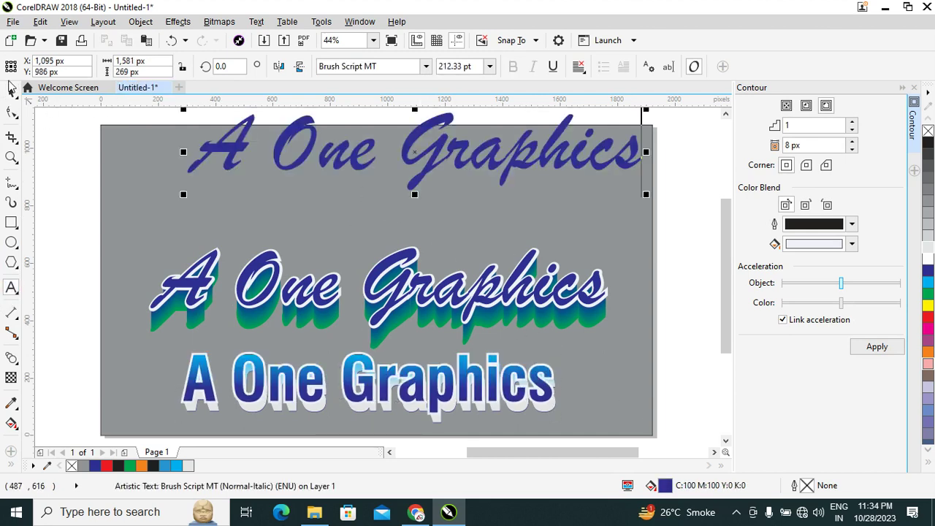
left_click(11, 93)
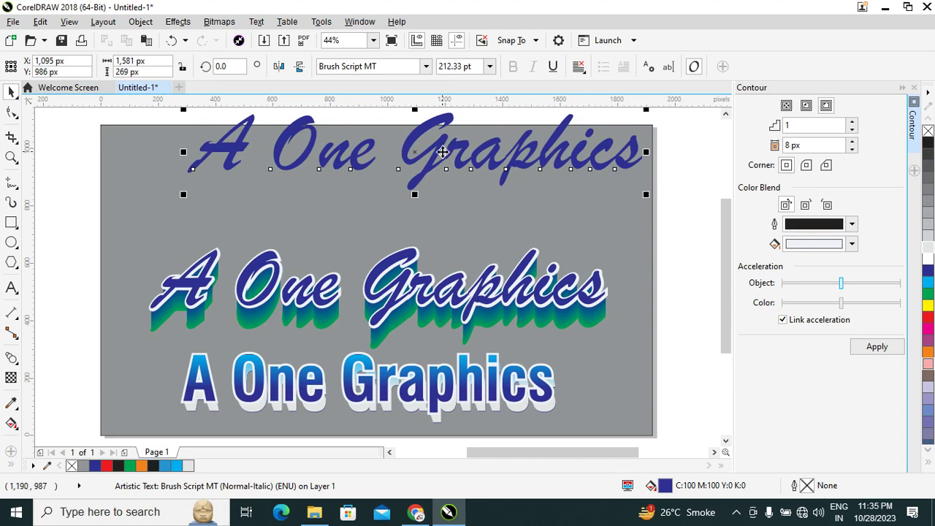
left_click_drag(443, 151, 396, 186)
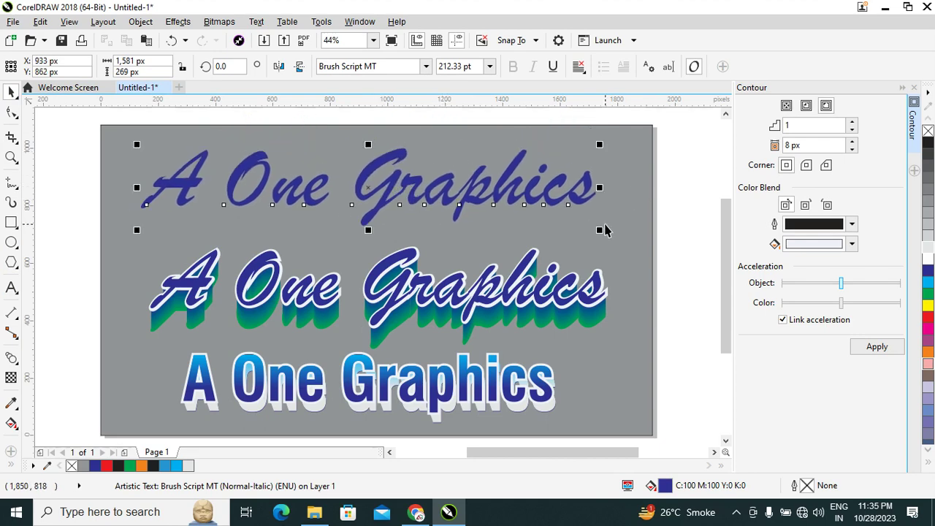
left_click_drag(600, 230, 558, 239)
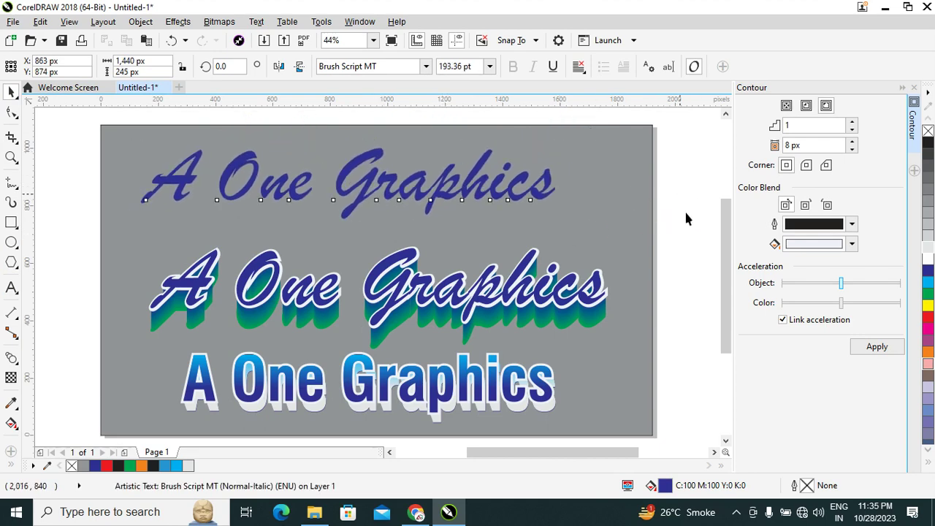
left_click(452, 201)
left_click_drag(458, 197, 483, 201)
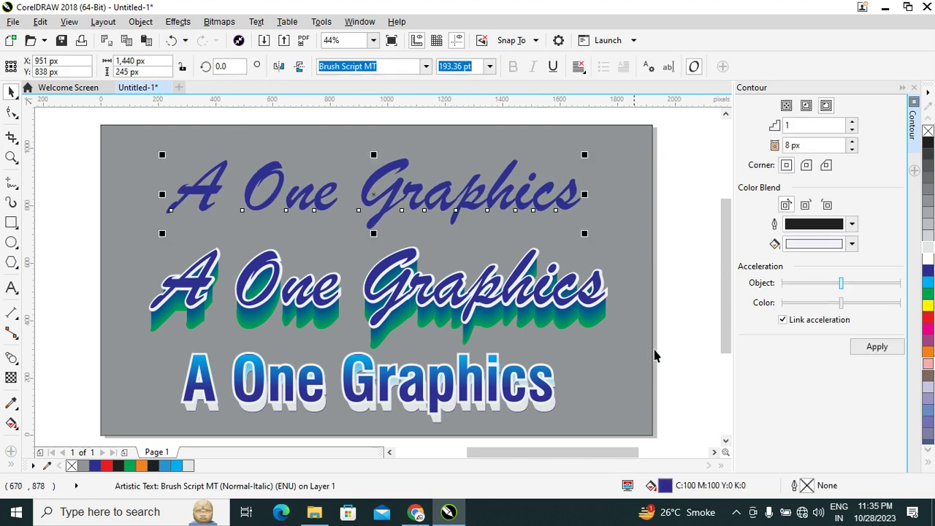
Change the top title's font to Impact and scale it to about 82%
left_click(509, 202)
left_click(427, 66)
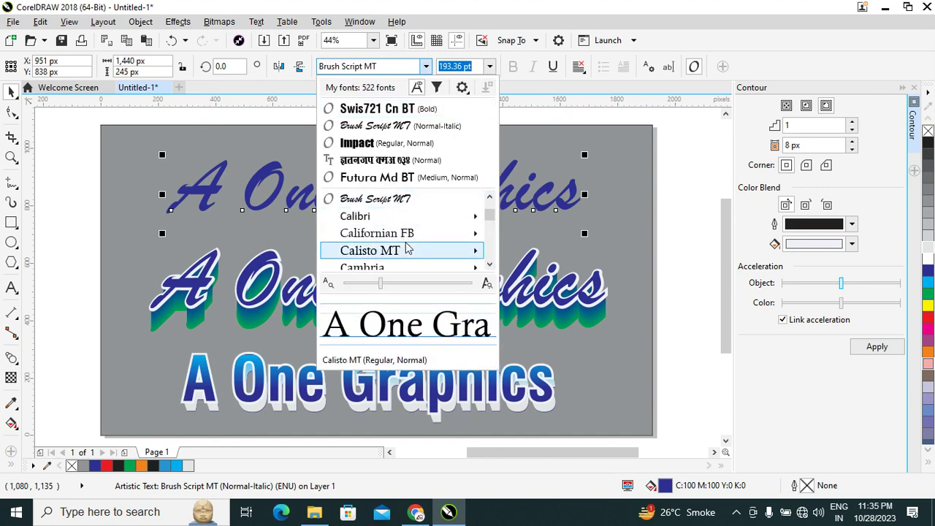
left_click(360, 144)
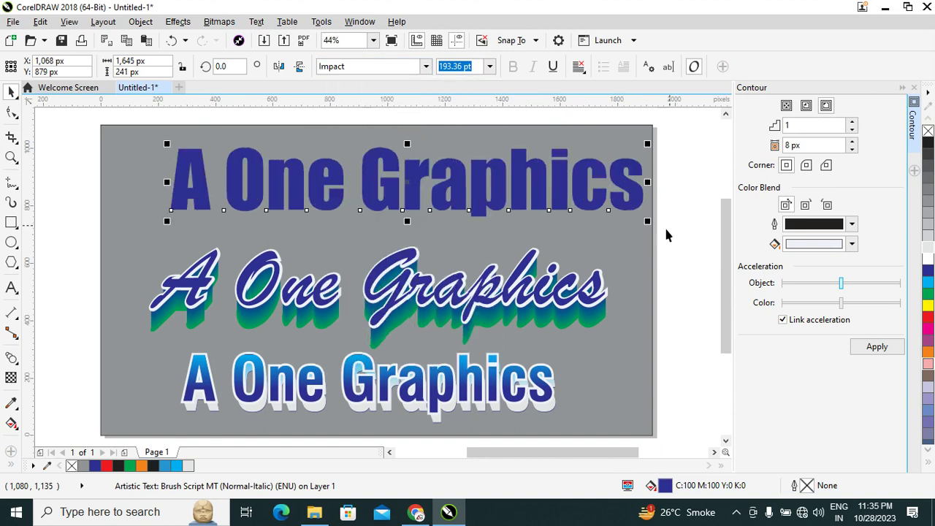
left_click_drag(520, 228, 563, 243)
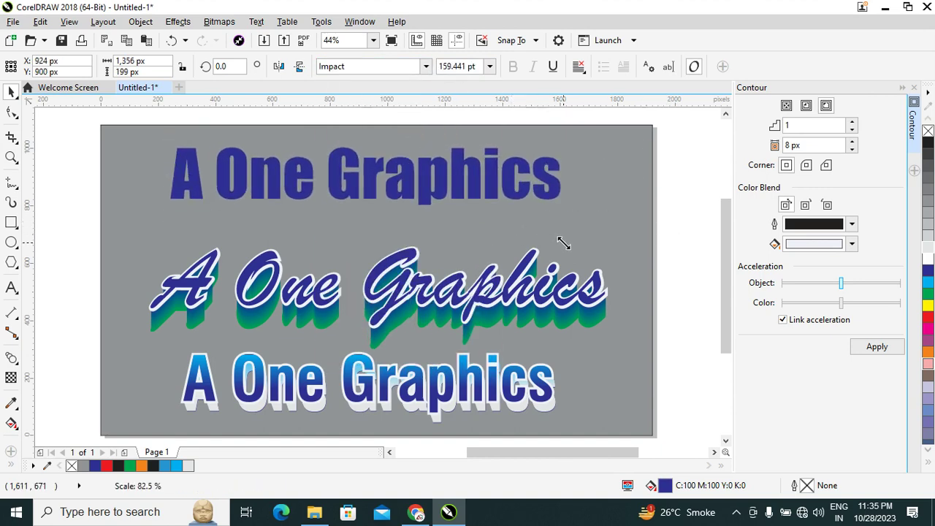
left_click(604, 182, "shift")
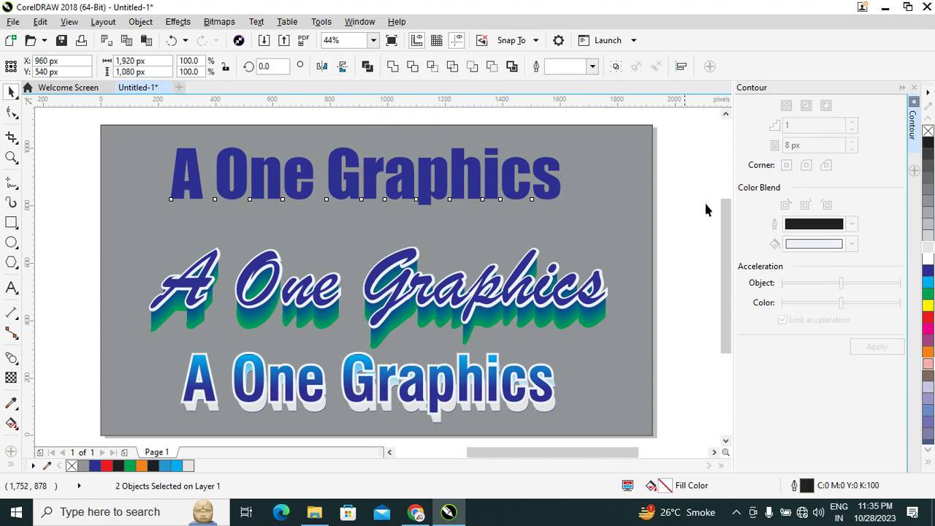
Centre the top Impact title, lower it slightly and fill it 10% Black light grey
key("c")
mouse_move(519, 193)
left_mouse_down()
mouse_move(517, 207)
mouse_move(515, 198)
left_mouse_up()
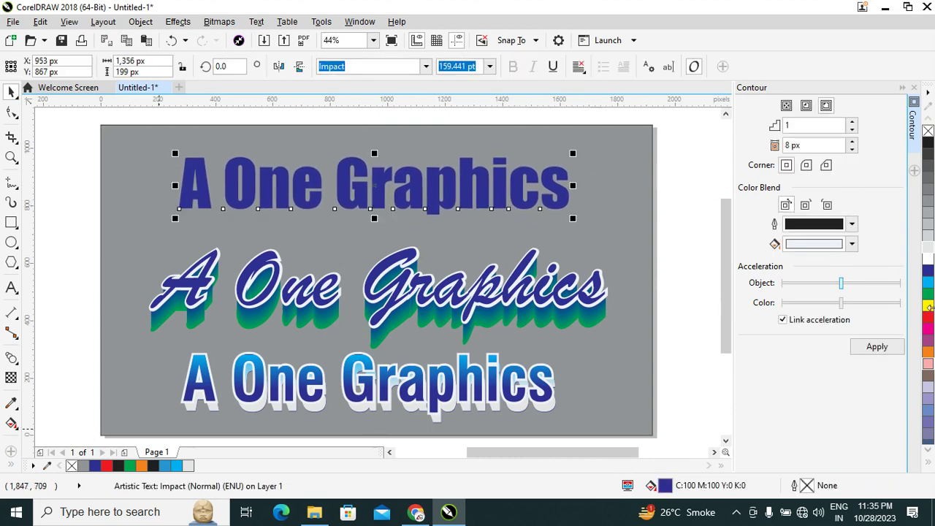
left_click(928, 248)
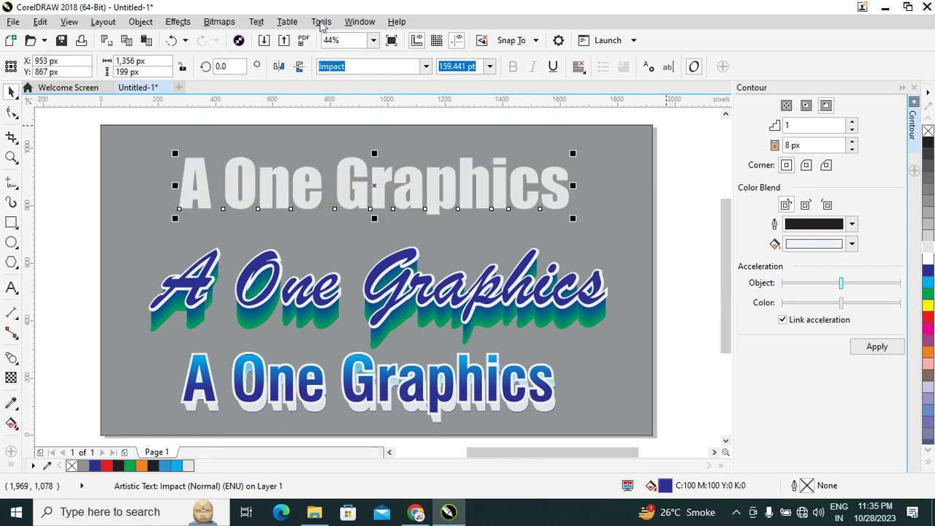
left_click(682, 172)
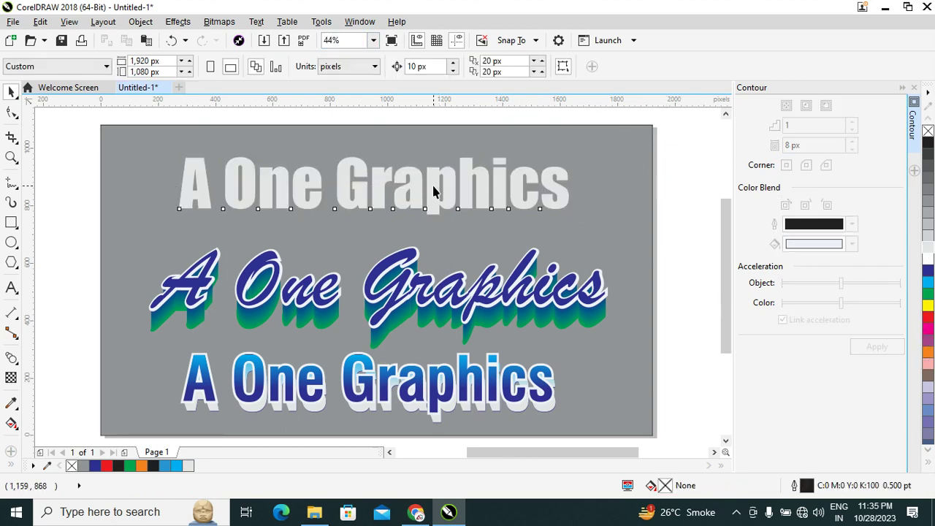
left_click(433, 191)
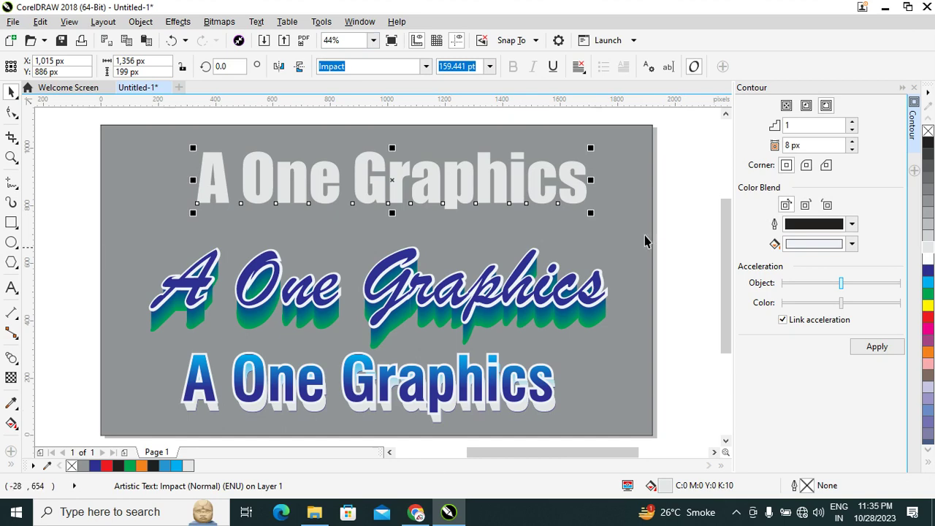
left_click(20, 367)
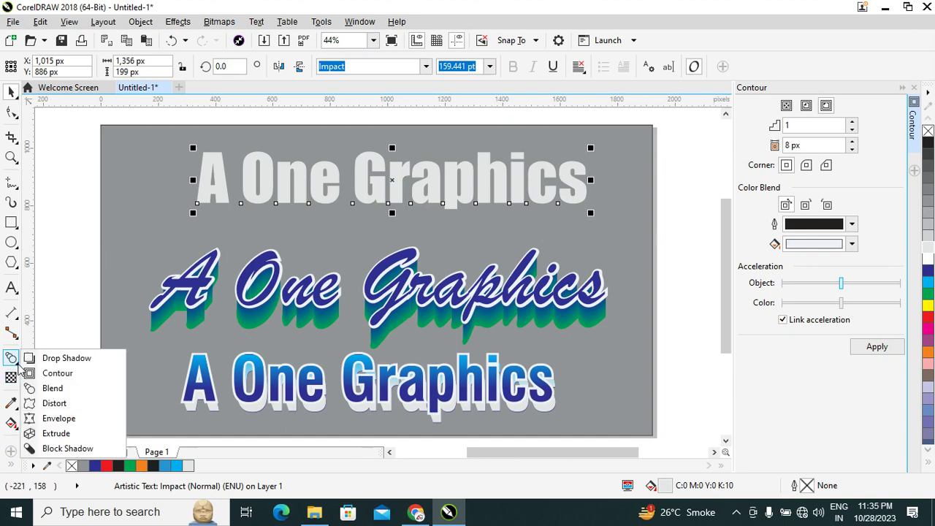
Add a solid black block shadow beneath the top Impact title and adjust its depth
left_click(66, 449)
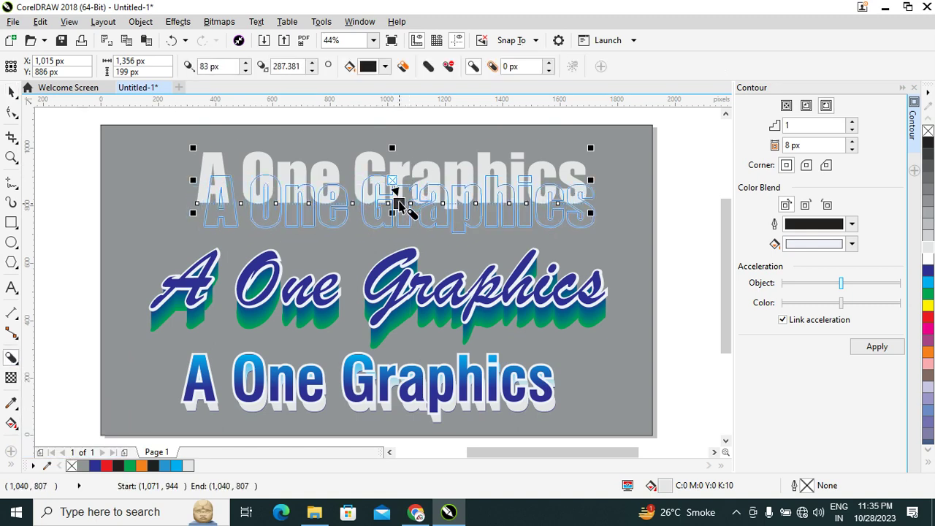
left_click_drag(385, 210, 395, 202)
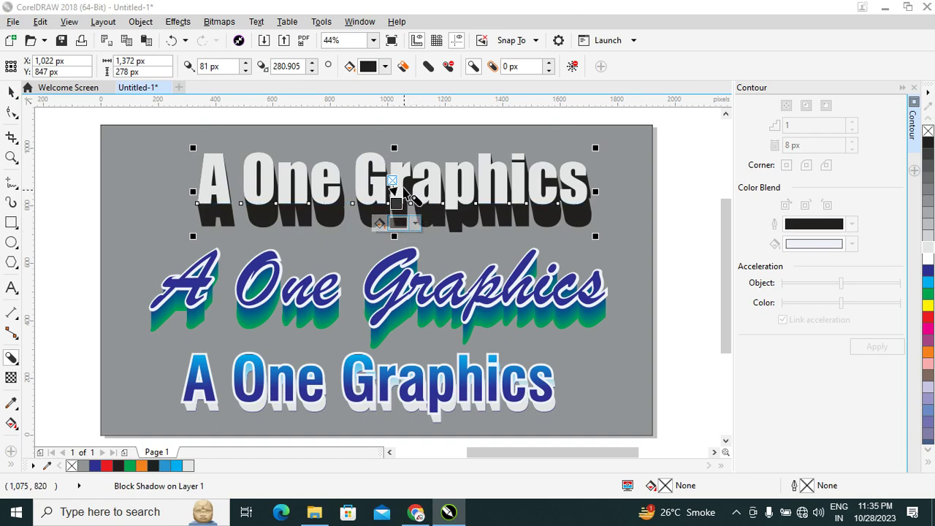
mouse_move(395, 198)
left_mouse_down()
mouse_move(391, 190)
mouse_move(391, 199)
left_mouse_up()
left_click(11, 90)
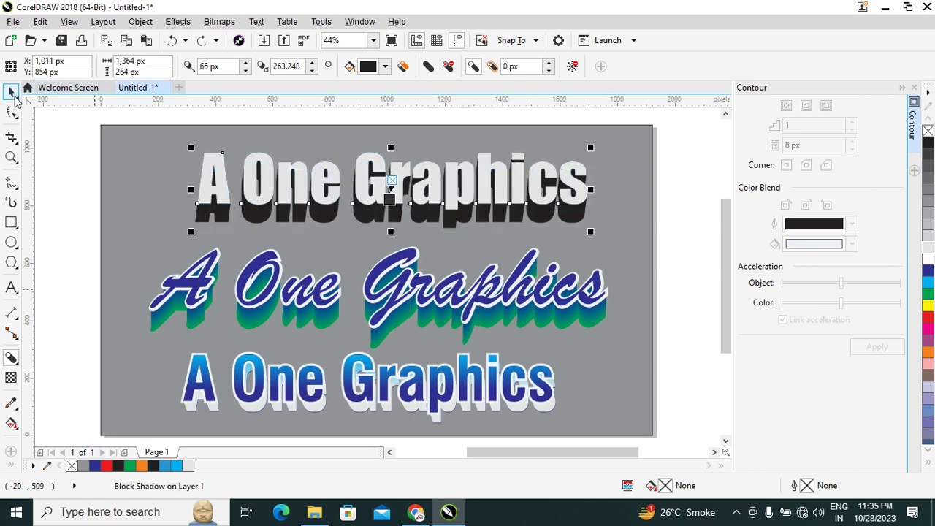
left_click(688, 222)
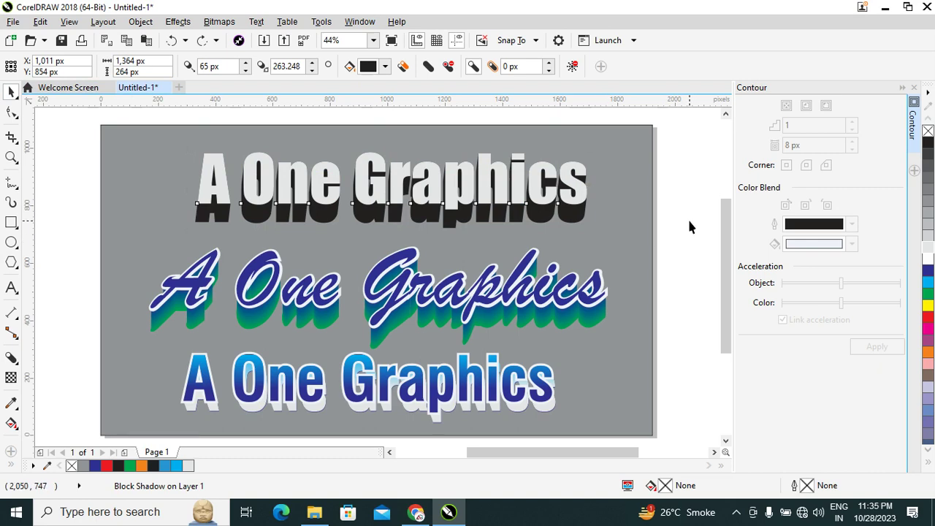
left_click(468, 181)
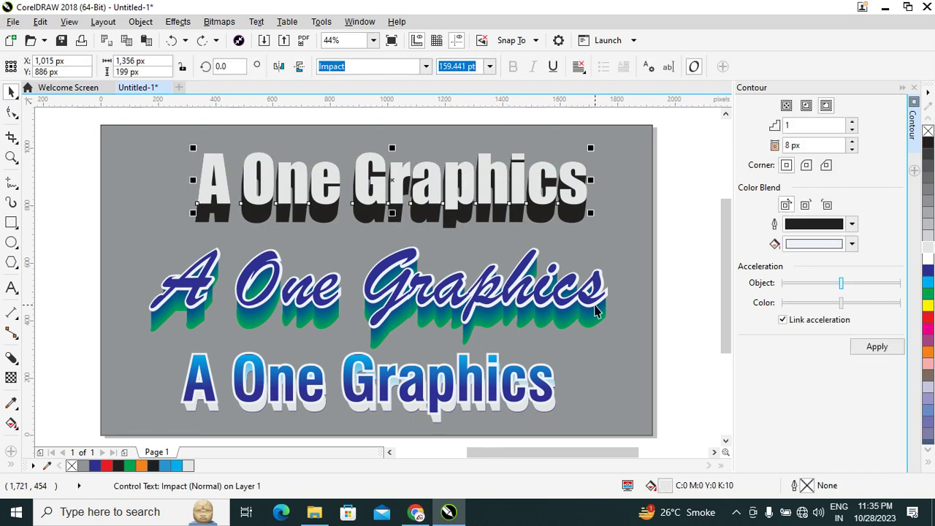
Fill the top Impact title orange from the palette, replacing a brief red fill
left_click(928, 317)
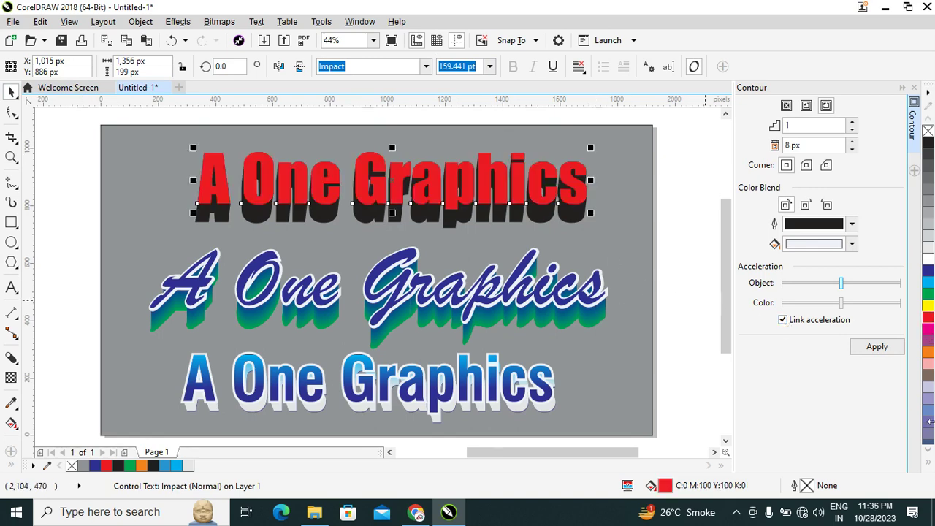
left_click(928, 353)
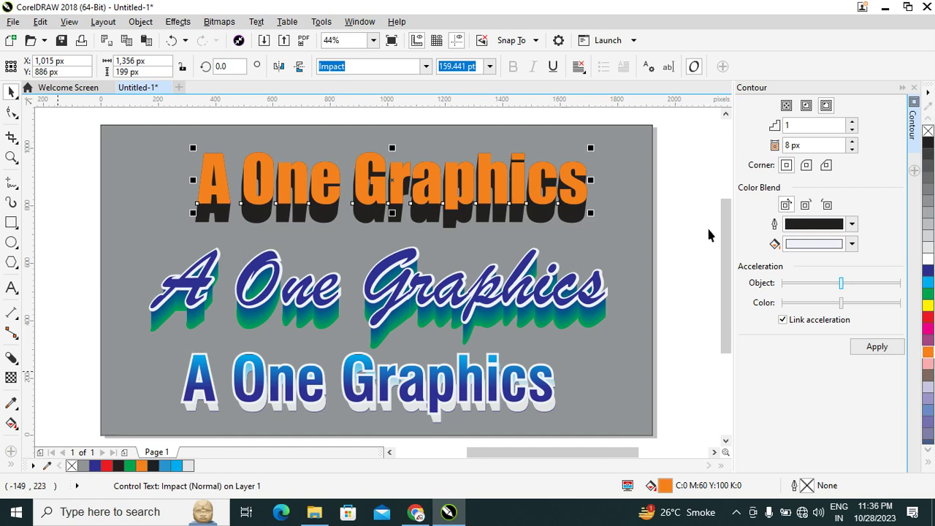
left_click(679, 214)
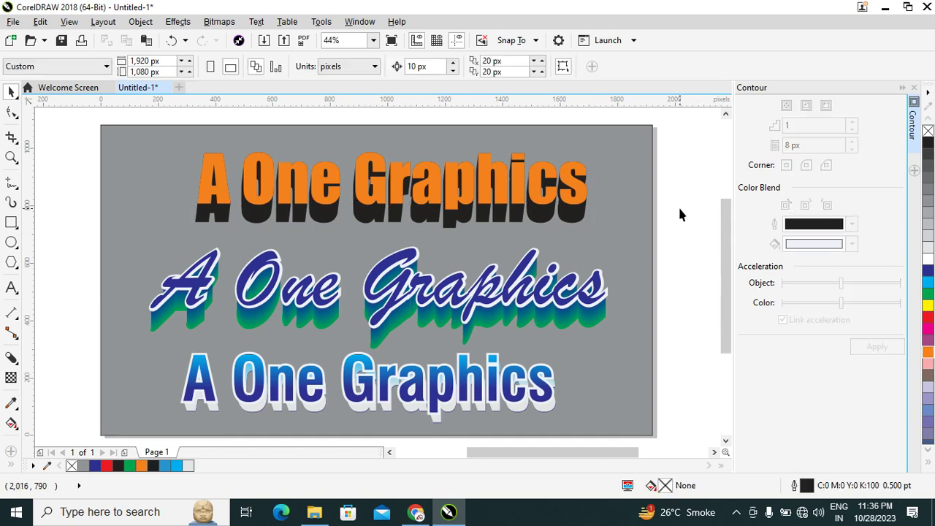